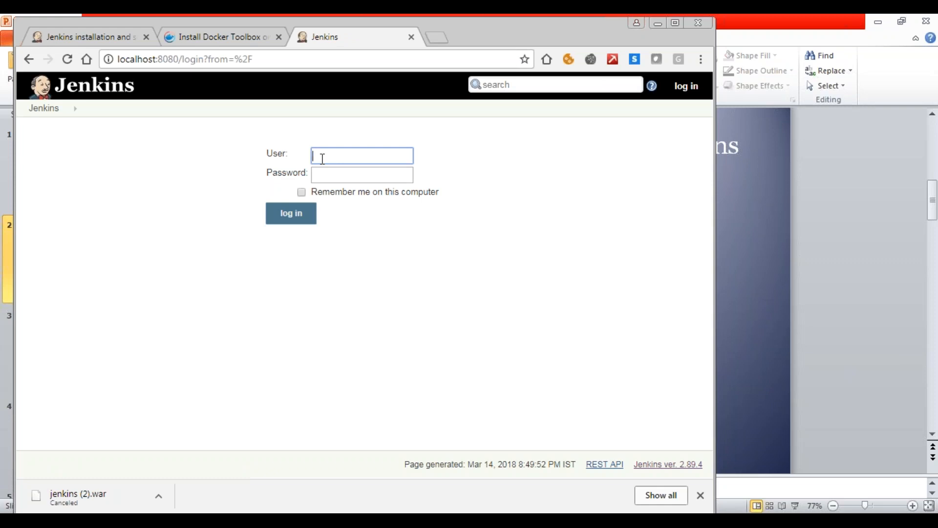
- Sign in to Jenkins with the account's user name and password, and log out again
text(kundana)
click(329, 174)
click(326, 174)
text(admin)
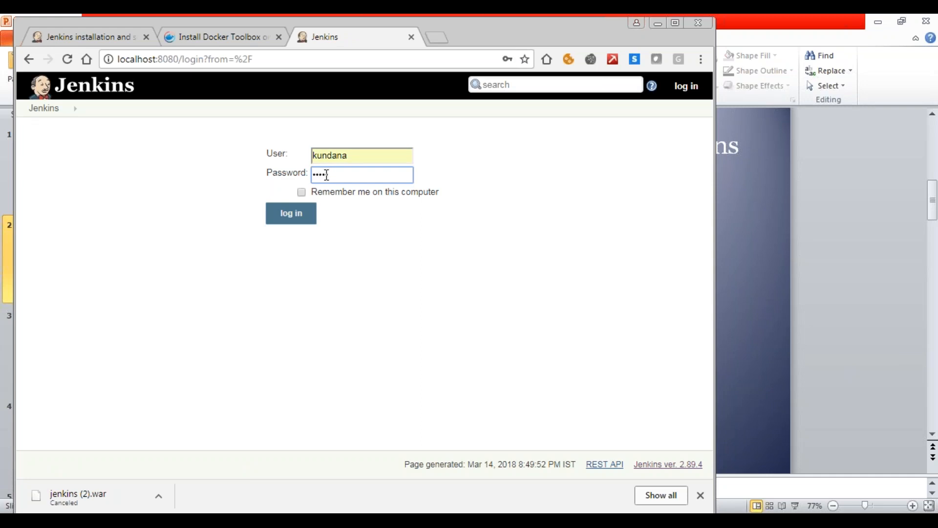
key(BackSpace)
key(BackSpace)
key(BackSpace)
key(BackSpace)
key(BackSpace)
text(admin123)
click(295, 220)
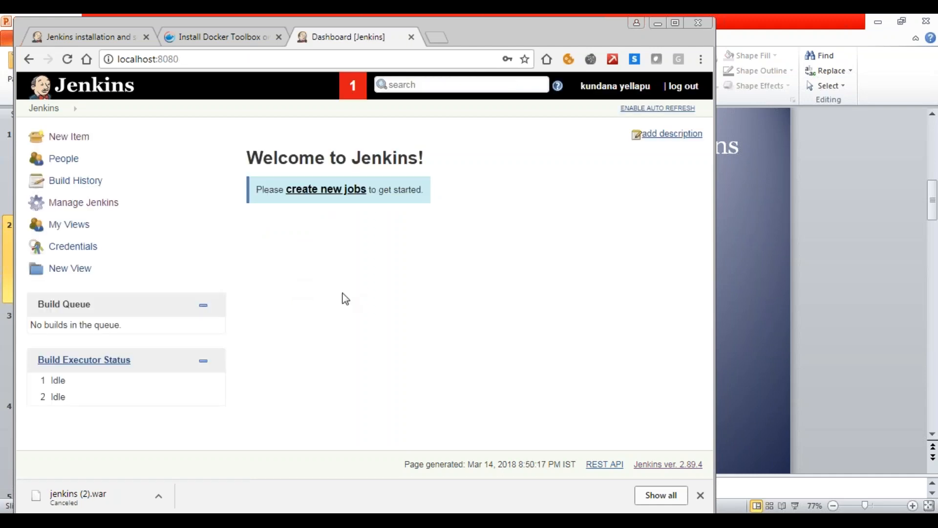
click(678, 88)
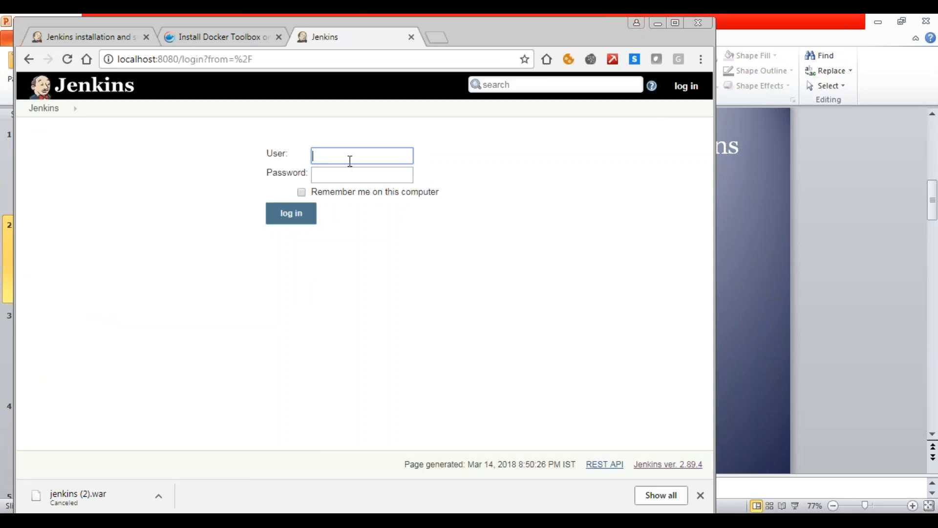
- Log in to Jenkins by entering the account's user name and password
text(ki)
key(BackSpace)
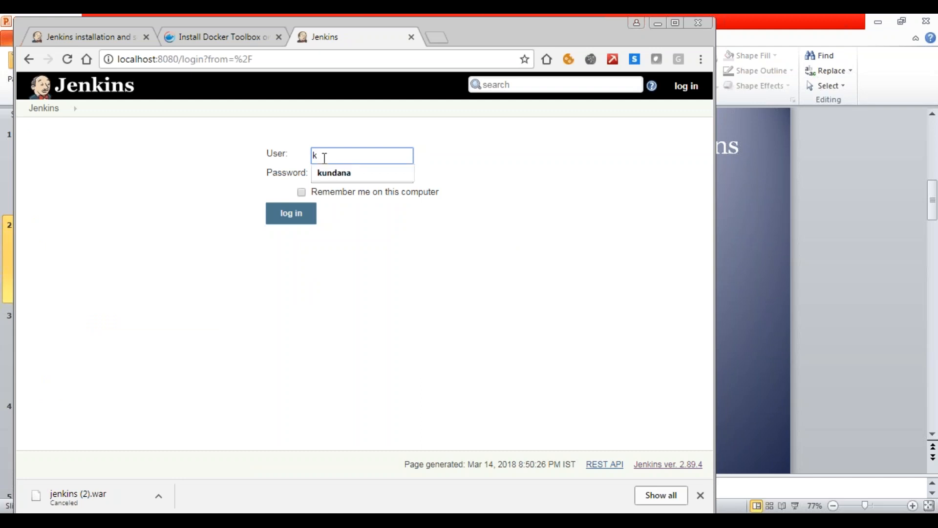
text(undana)
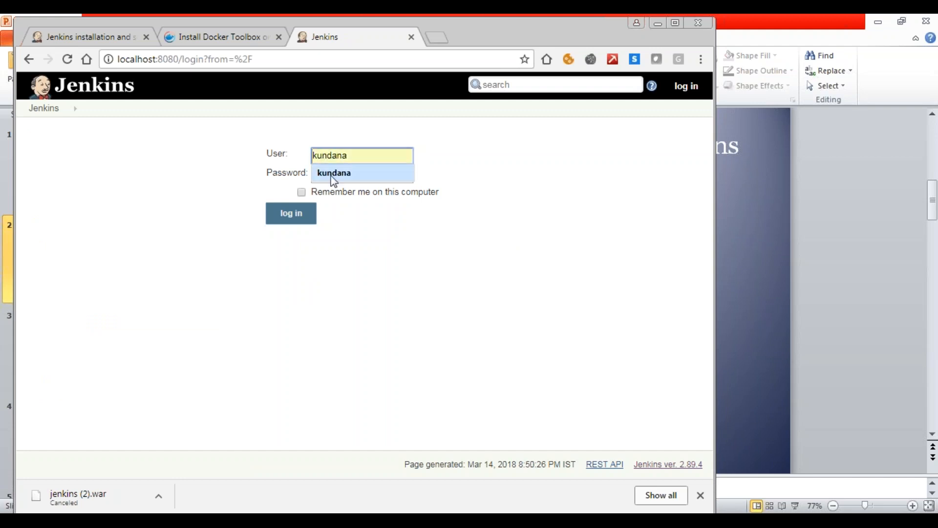
click(332, 177)
key(Tab)
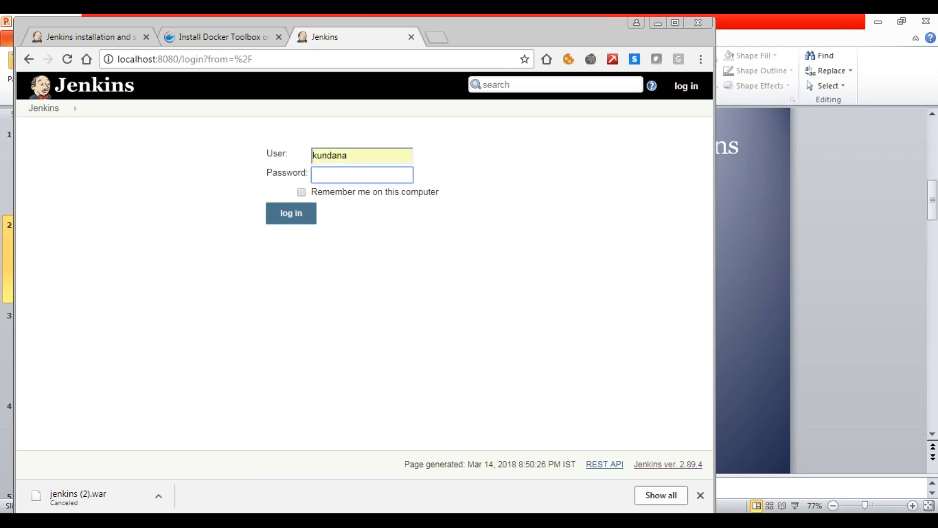
text(********)
click(293, 220)
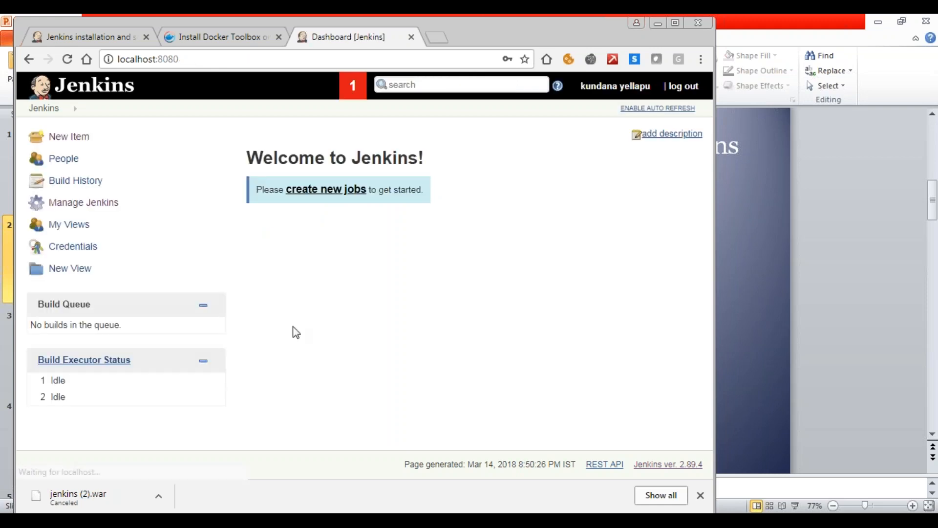
- Open Install as Windows Service from the Jenkins management page and highlight the installation directory path
click(103, 202)
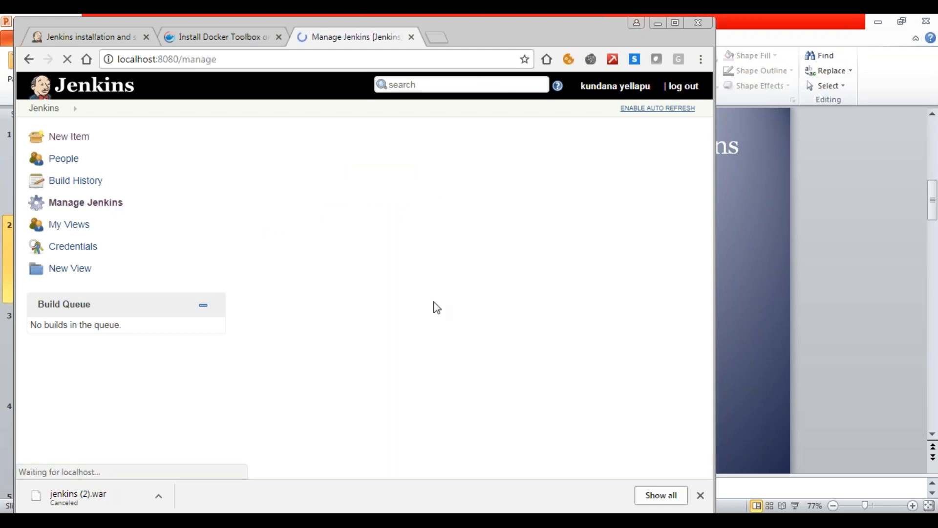
drag(708, 188, 752, 371)
click(370, 379)
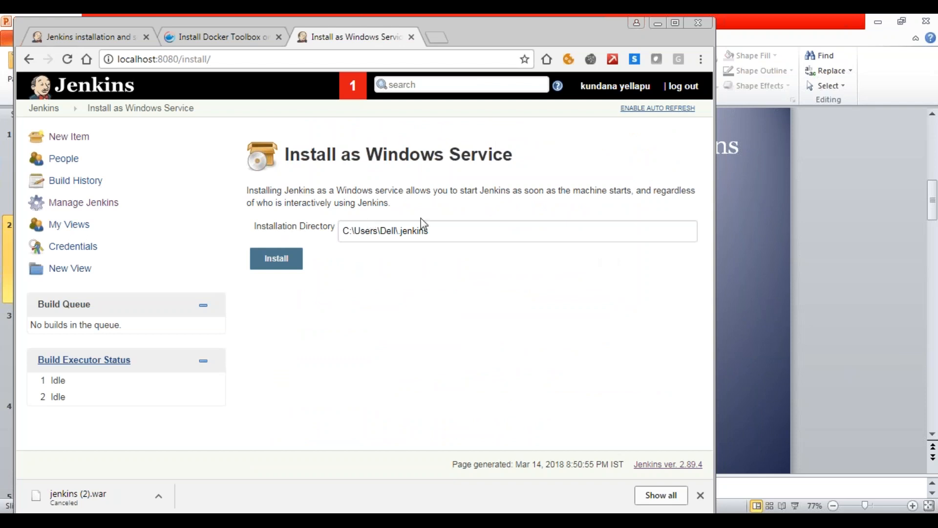
drag(429, 230, 342, 230)
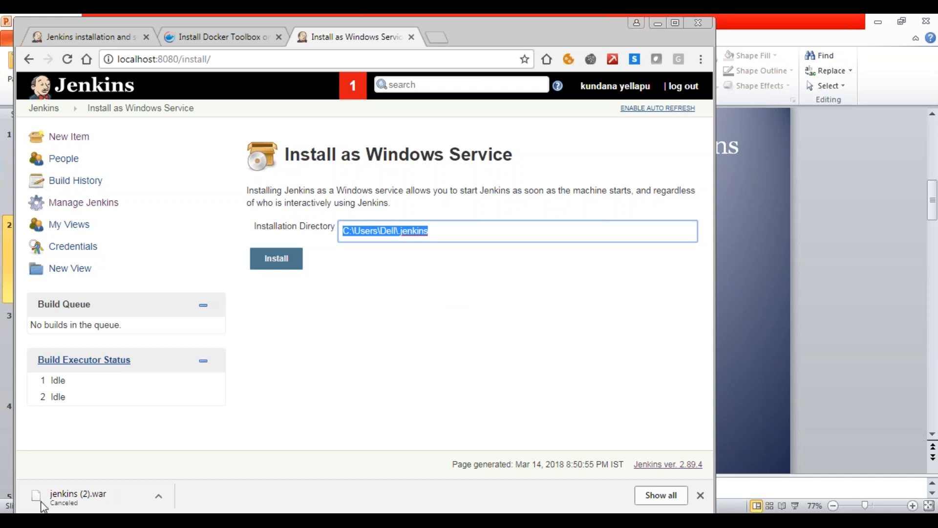
- Open Windows Services, inspect the start and stop options of the jenkins service, and return to the browser
click(9, 508)
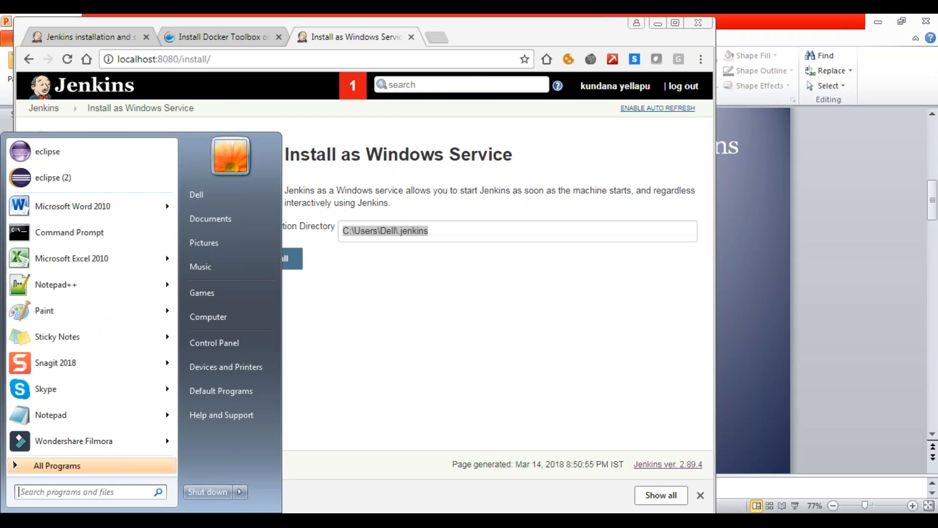
text(services)
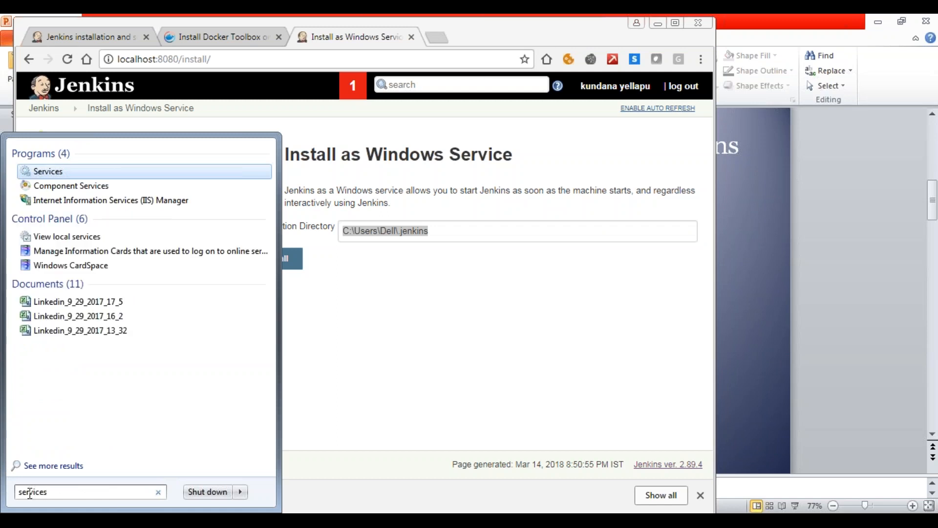
click(51, 177)
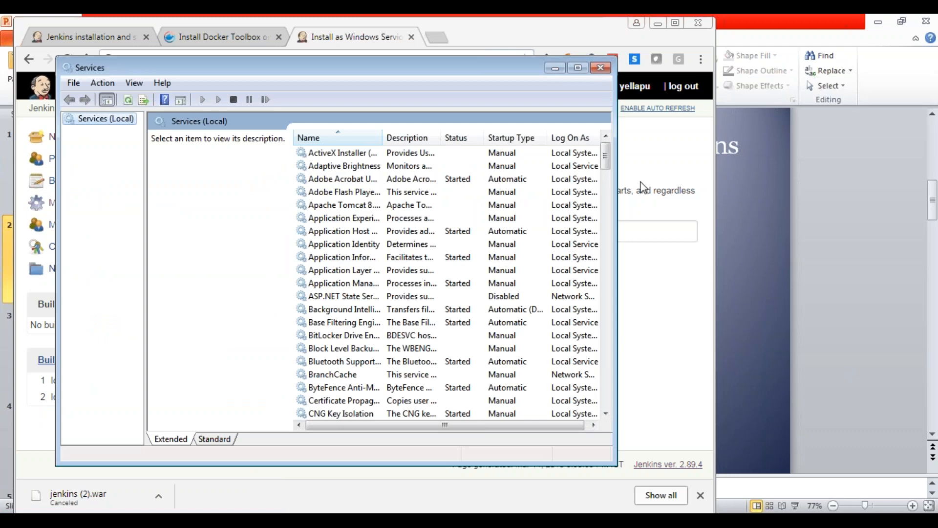
mouse_move(607, 160)
mouse_down()
mouse_move(627, 247)
mouse_move(624, 226)
mouse_up()
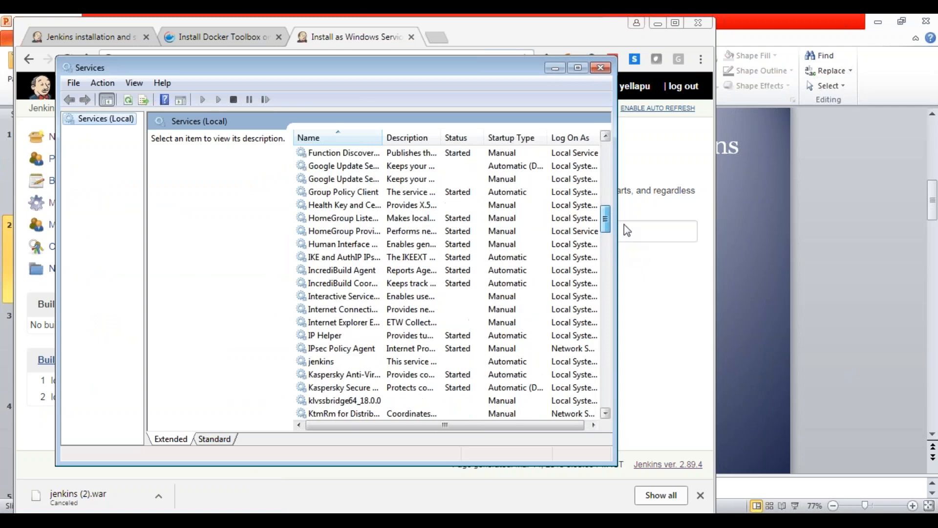
click(323, 364)
right_click(323, 364)
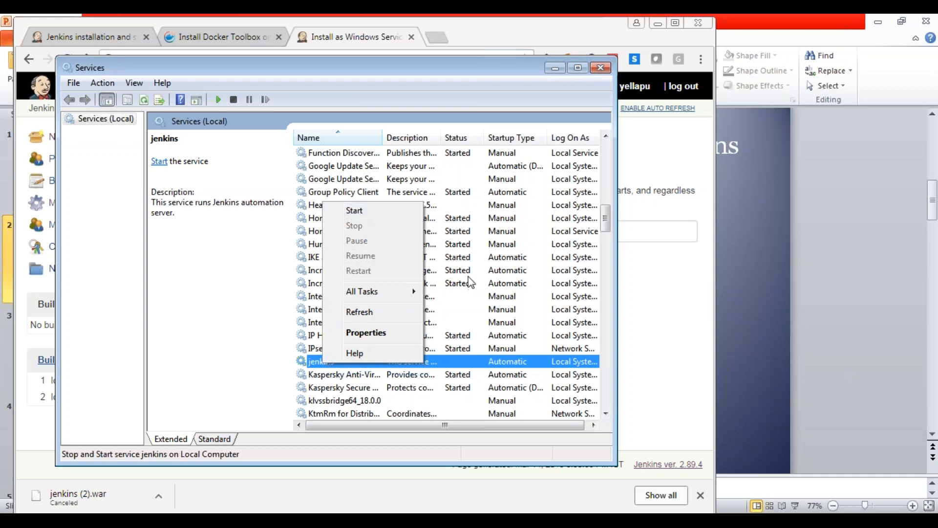
click(639, 281)
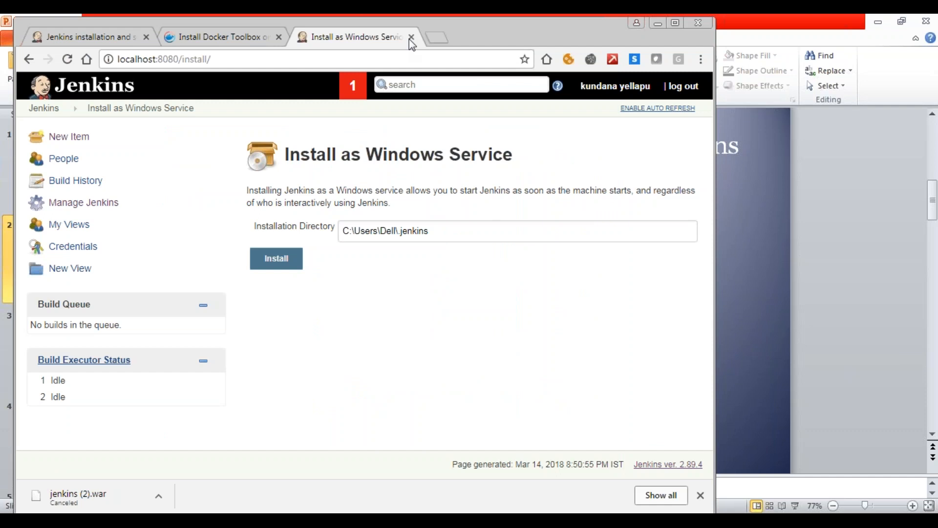
- Log out of Jenkins and close both its java -jar jenkins.war console and its browser tab
click(683, 86)
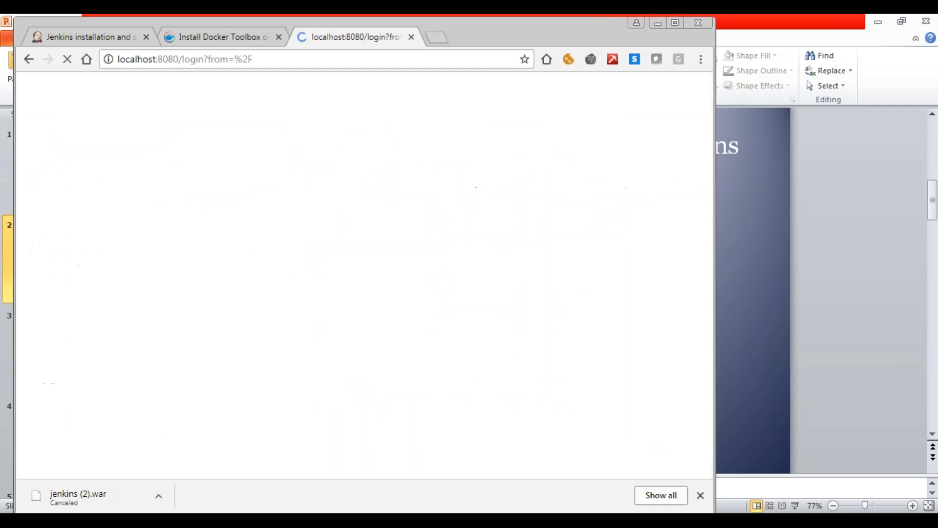
click(397, 520)
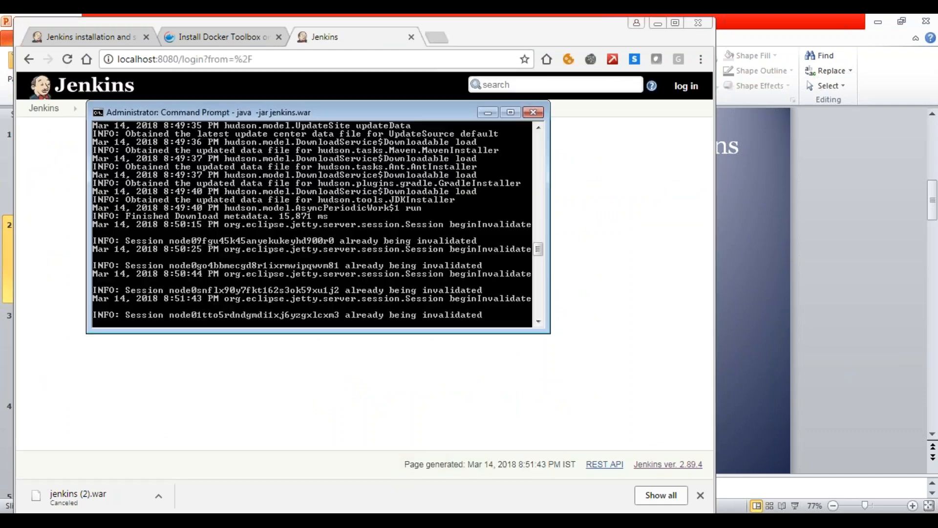
click(533, 113)
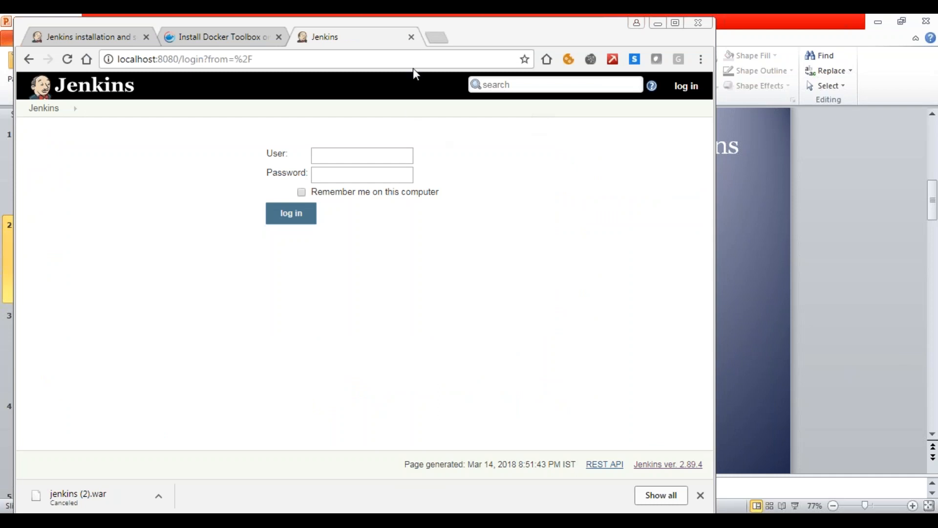
click(412, 37)
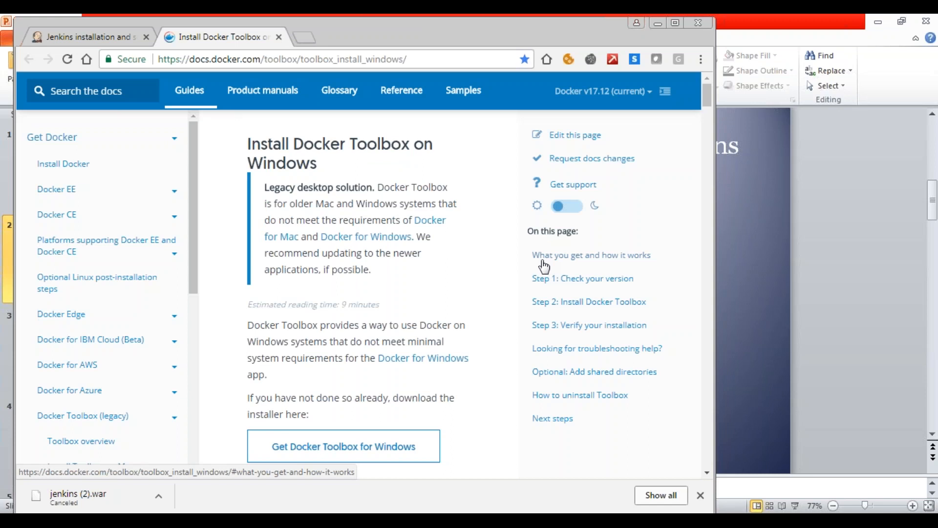
- Browse to C:\Program Files\Apache Software Foundation\Tomcat 8.5\webapps in Windows Explorer and select jenkins.war
click(15, 520)
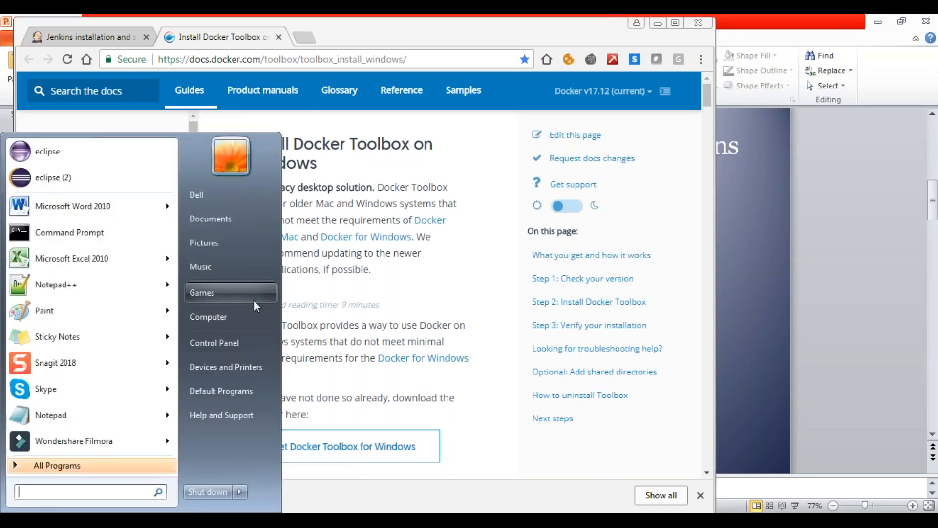
click(243, 313)
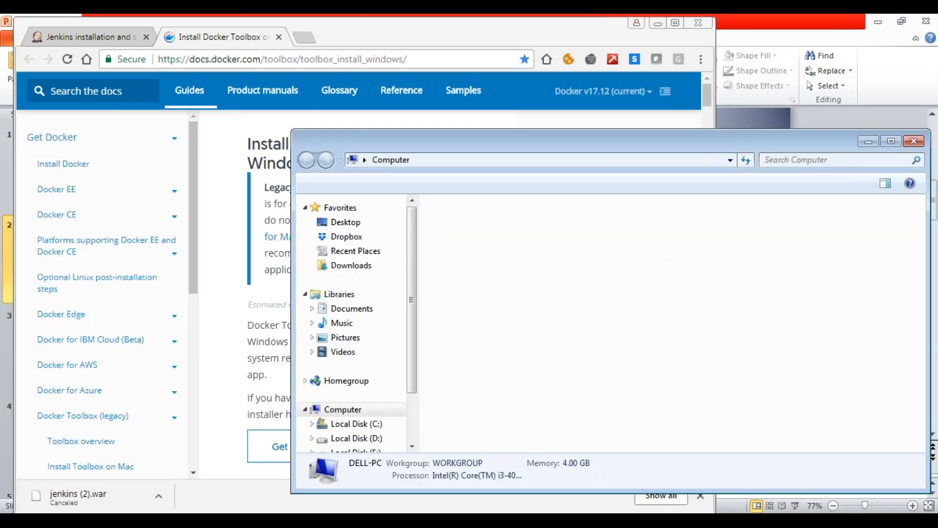
drag(580, 145, 390, 147)
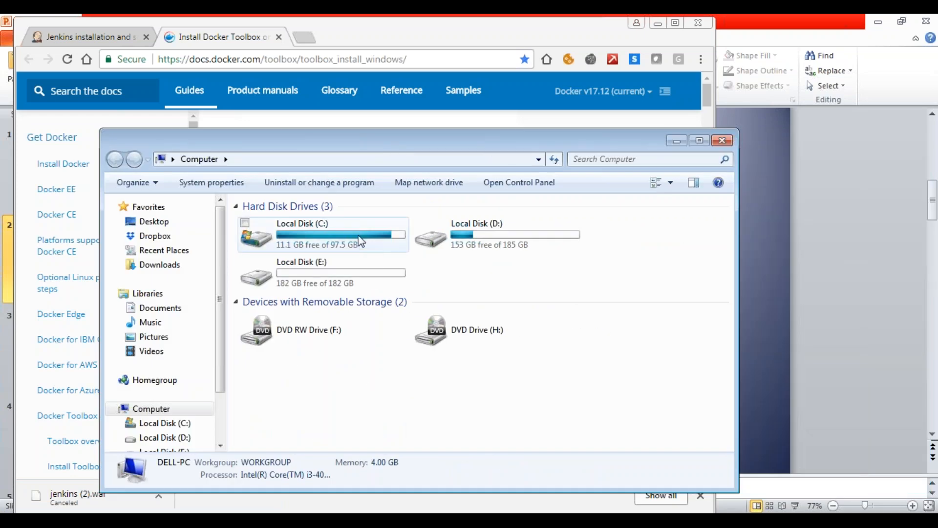
double_click(360, 241)
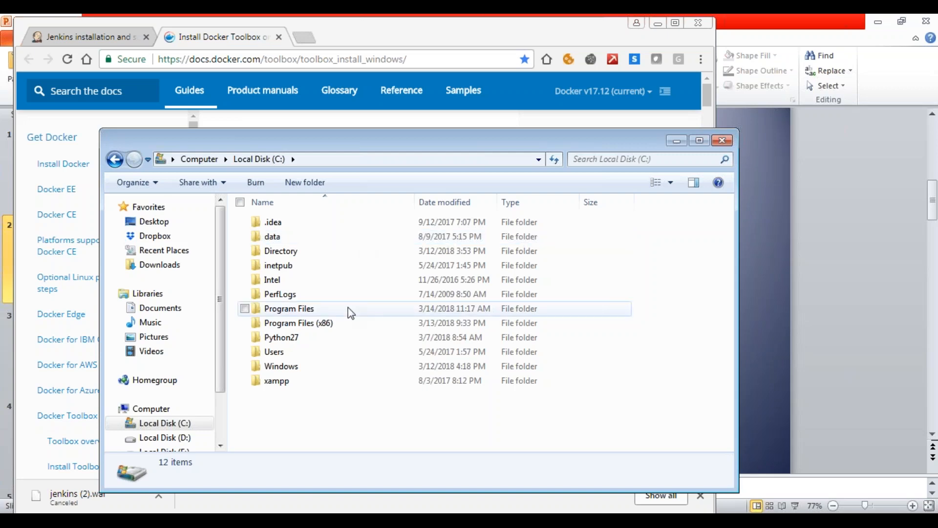
double_click(351, 313)
double_click(359, 224)
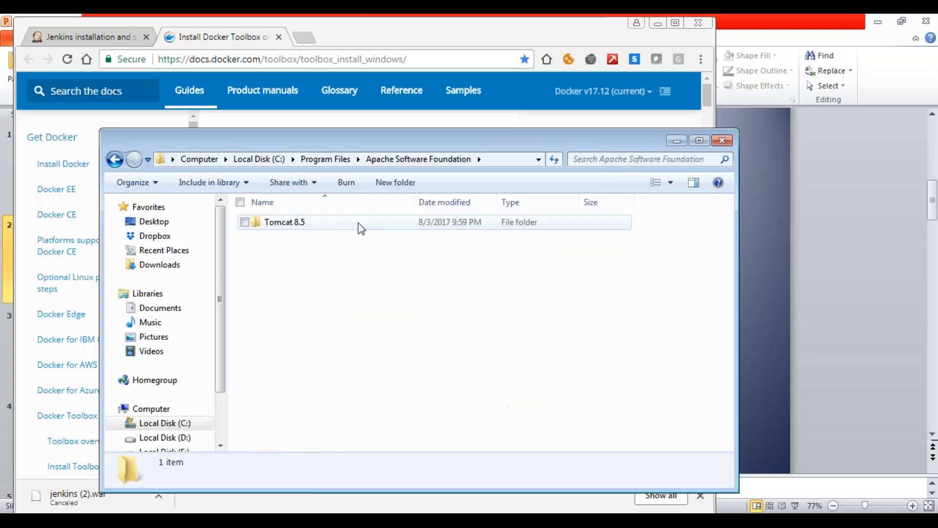
double_click(359, 223)
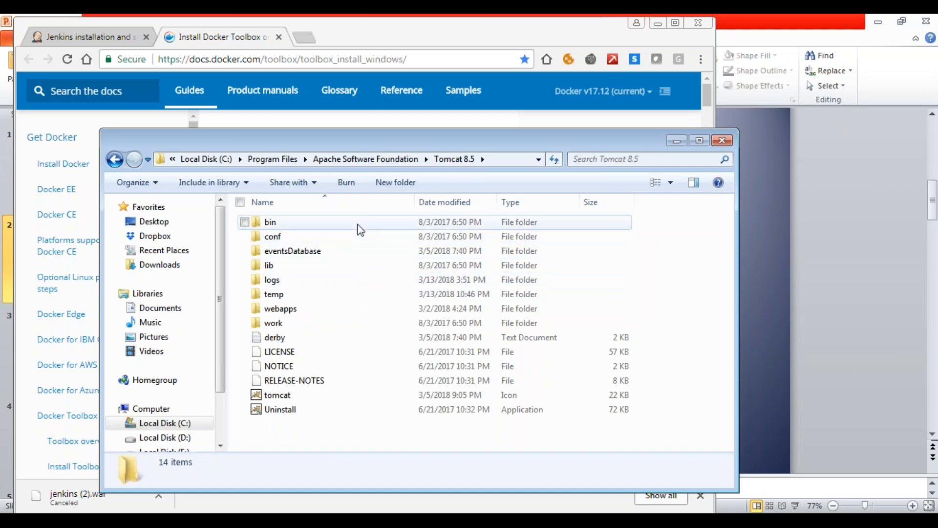
double_click(361, 309)
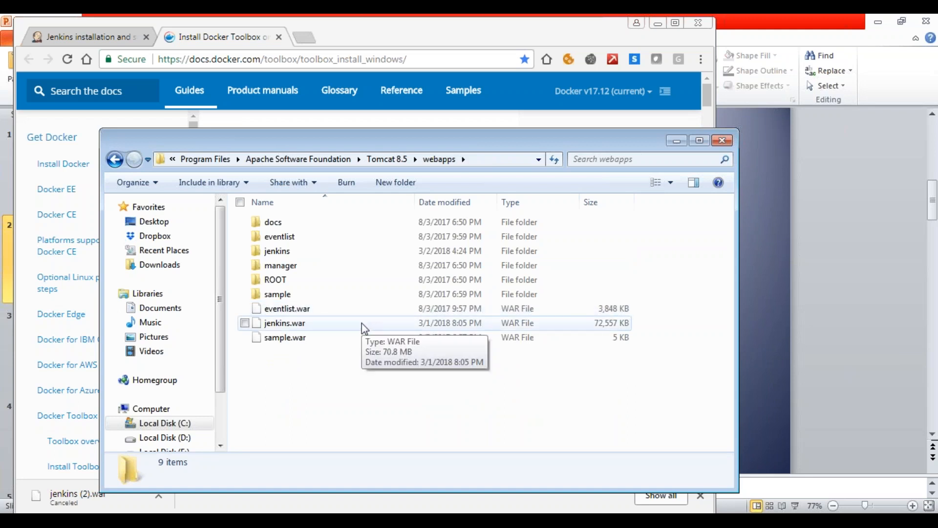
click(362, 323)
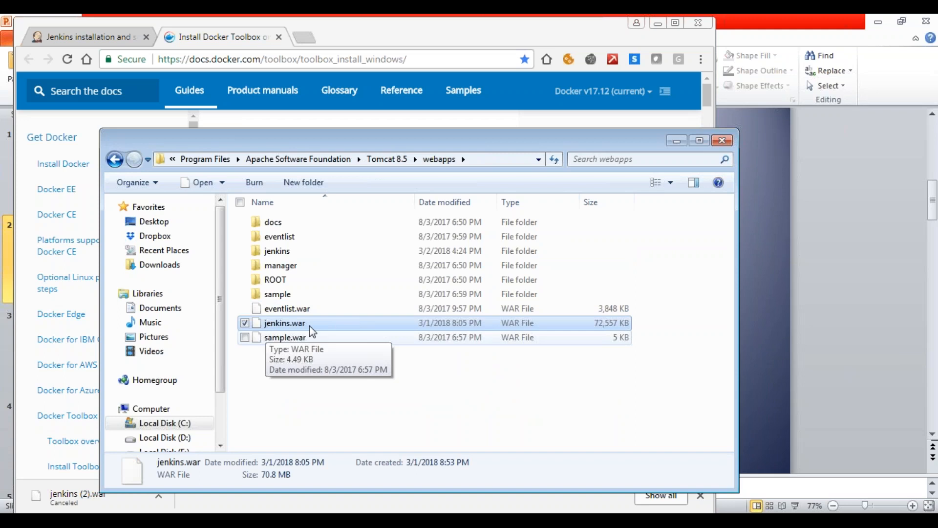
- Run the startup batch file from the Tomcat 8.5 bin folder as administrator and move the Tomcat console aside
click(388, 158)
double_click(268, 223)
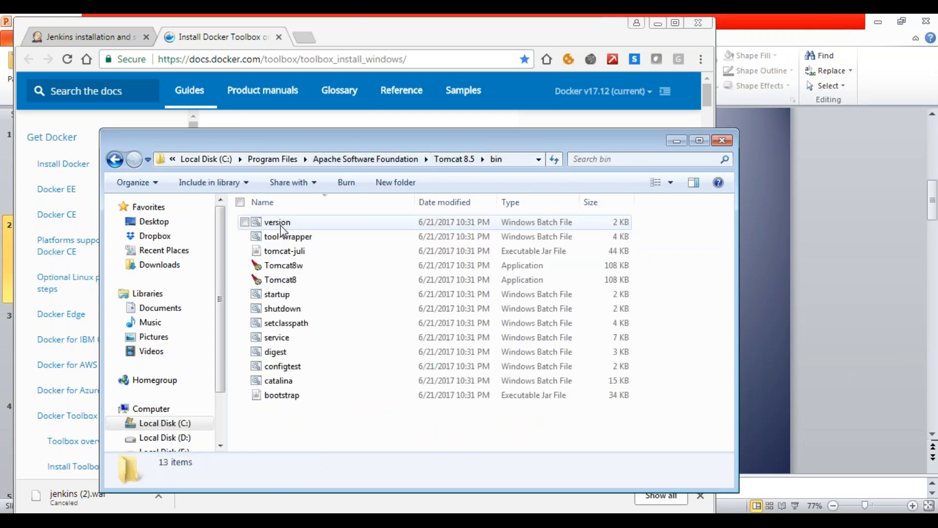
click(301, 295)
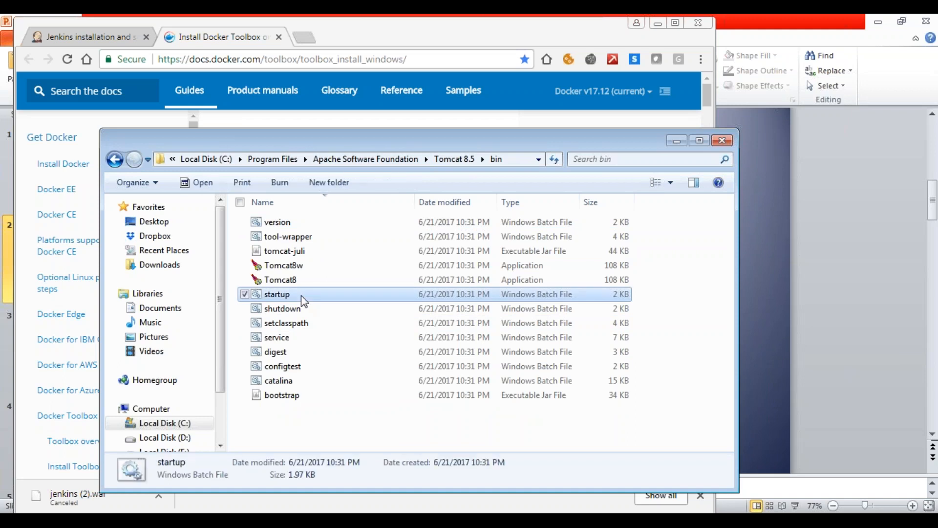
right_click(301, 295)
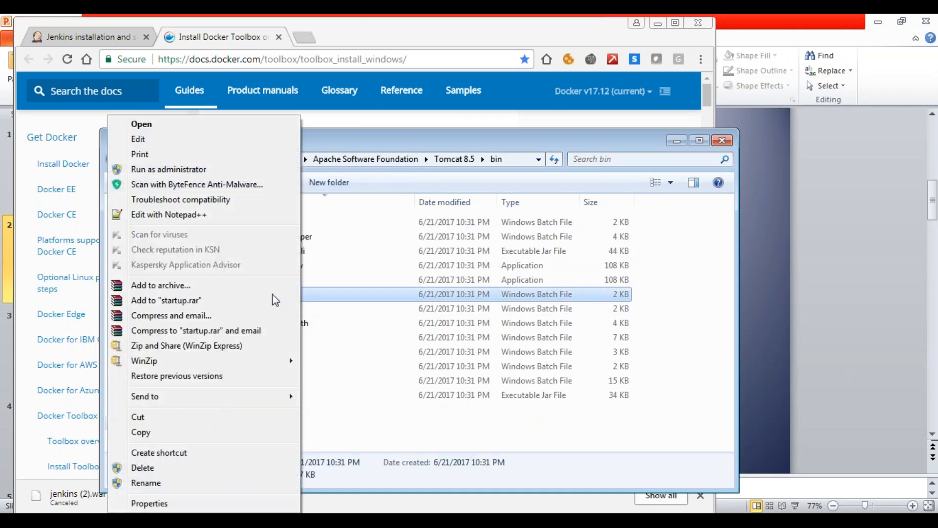
click(240, 171)
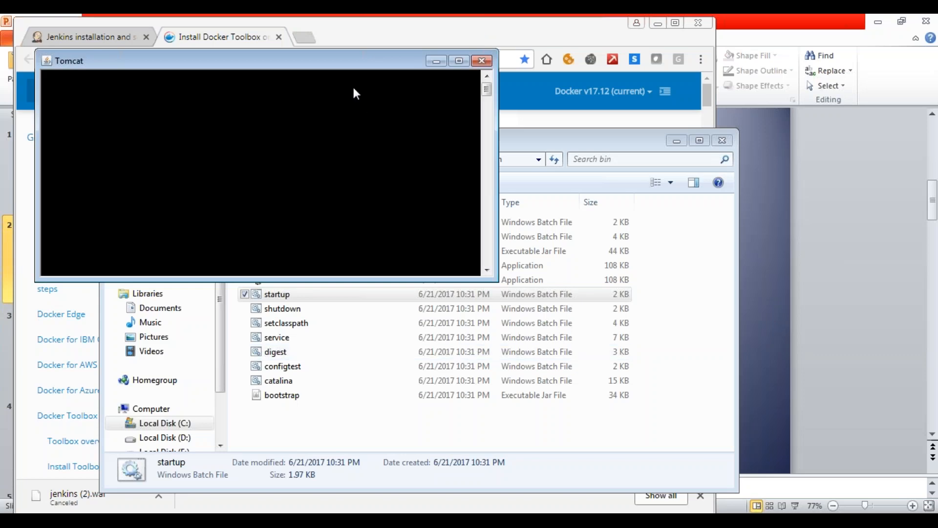
drag(327, 65, 396, 140)
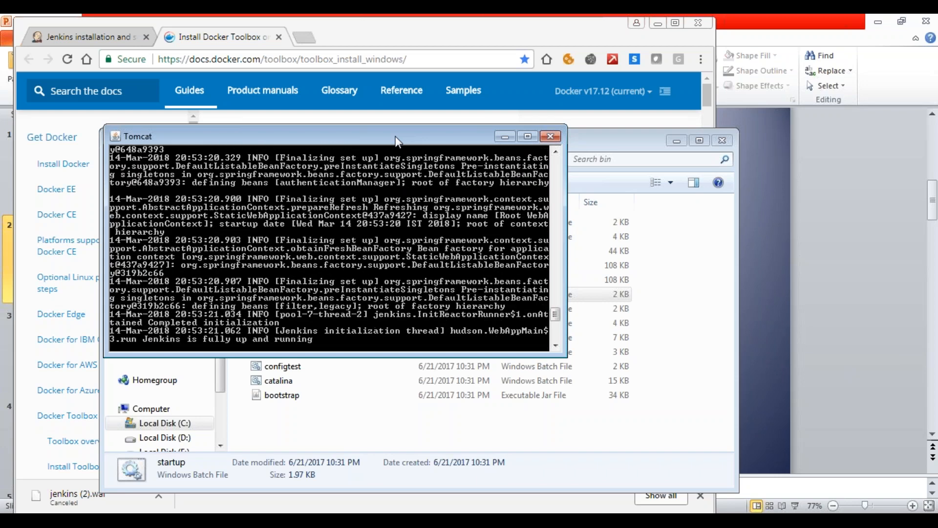
click(503, 137)
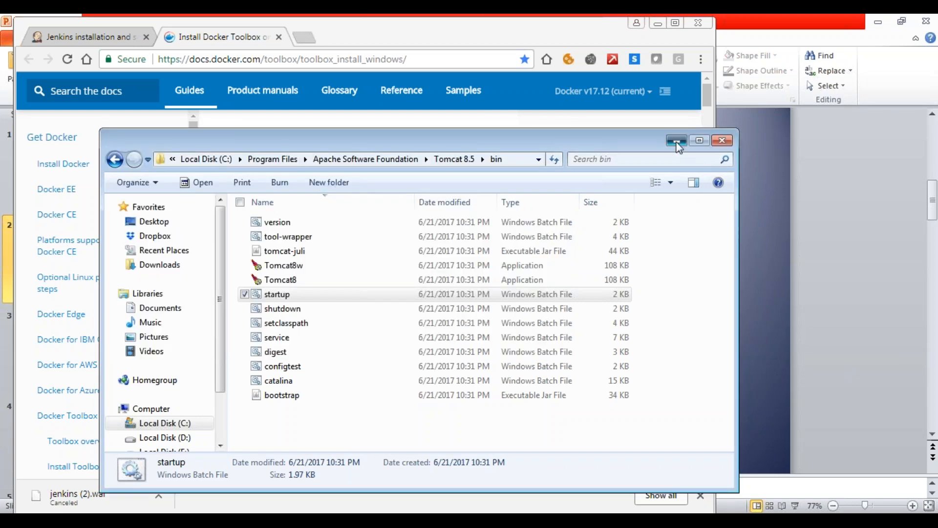
click(676, 142)
click(304, 35)
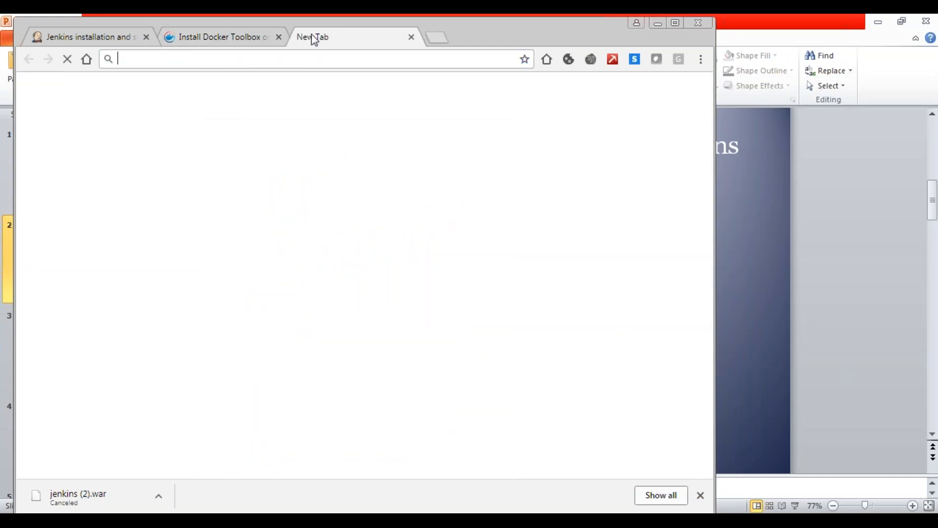
text(http:lo)
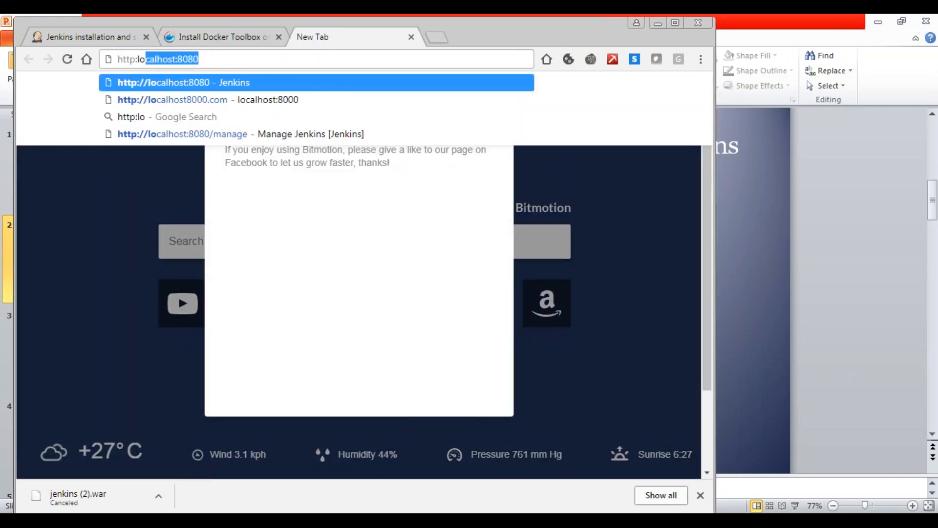
key(Right)
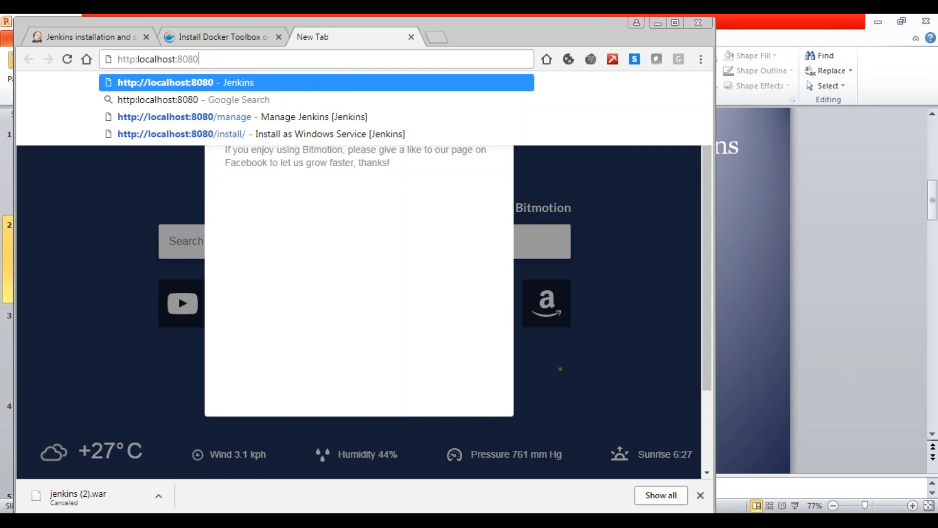
key(Left)
key(Left)
key(Left)
key(Left)
key(Left)
key(Left)
key(Left)
key(Left)
key(Left)
key(Left)
key(Left)
key(Left)
key(Left)
key(Left)
key(Left)
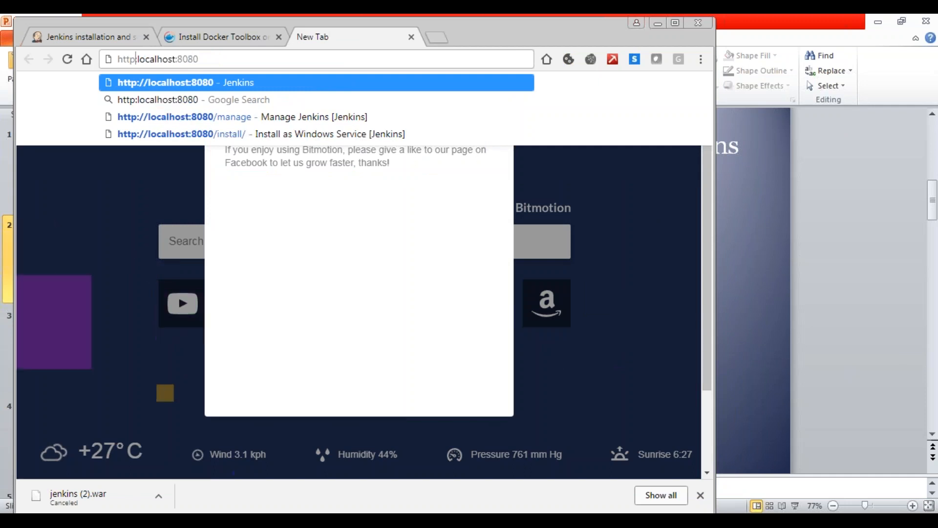
text(//)
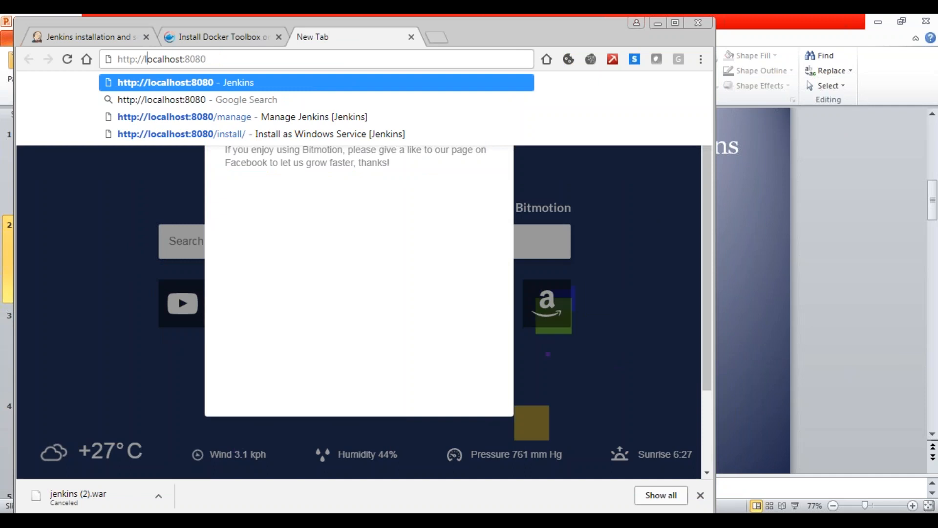
key(Return)
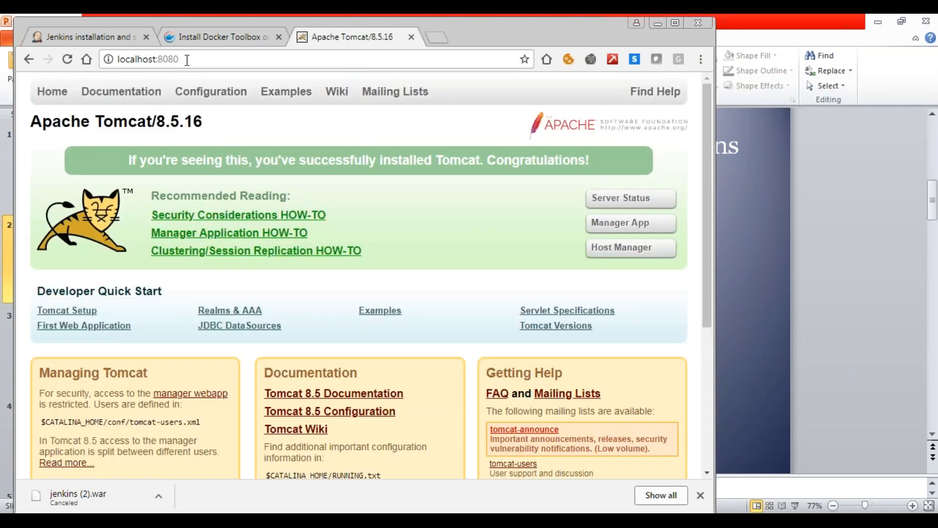
- Go to localhost:8080/jenkins to reach the Jenkins instance deployed in Tomcat
click(187, 59)
click(187, 60)
text(/j)
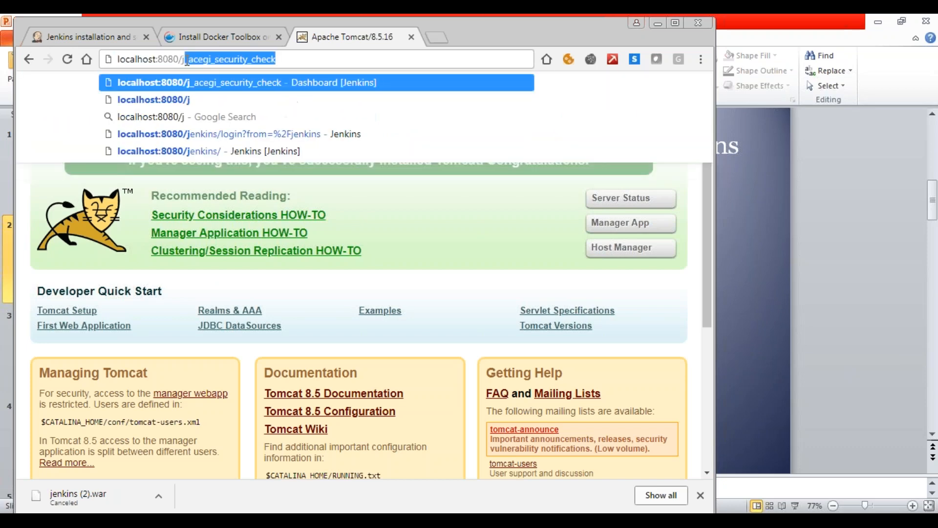
text(enkins)
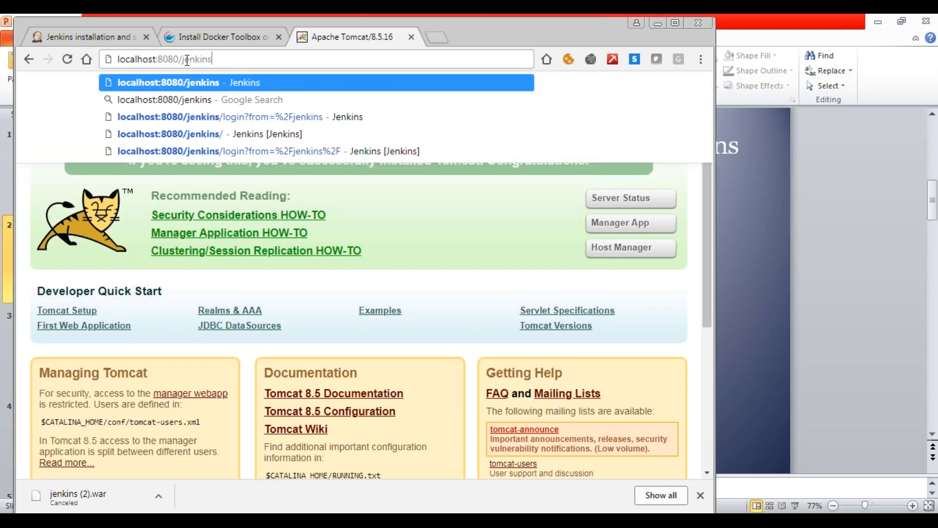
key(Return)
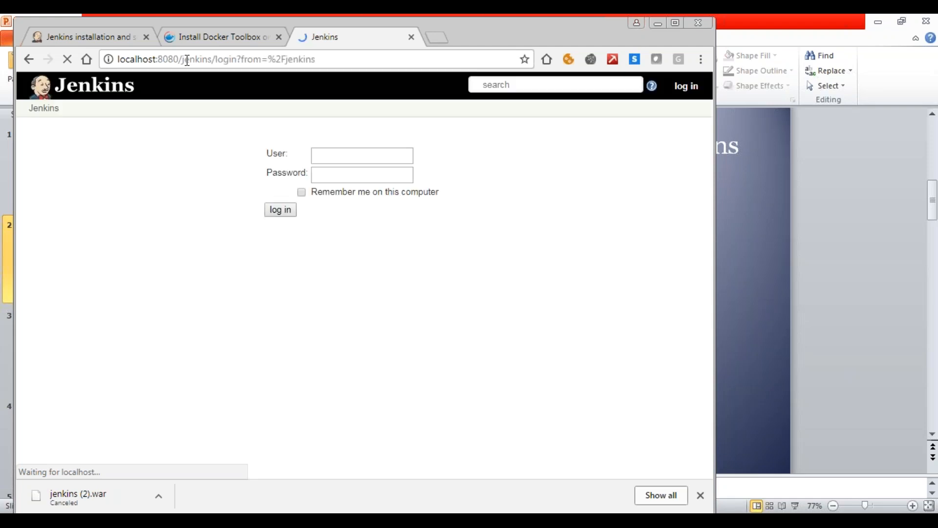
- Log in to Jenkins with the account's user name and password
text(kundana)
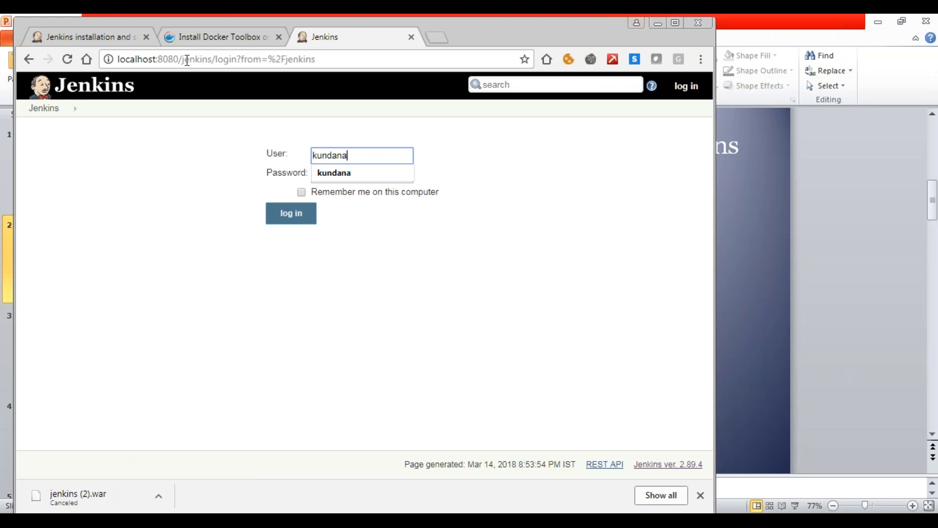
click(336, 175)
click(327, 172)
text(********)
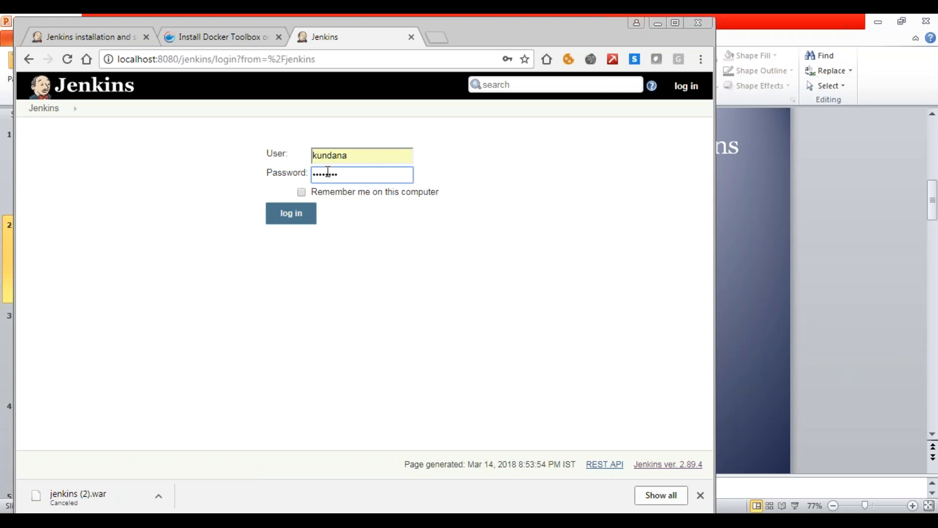
click(287, 219)
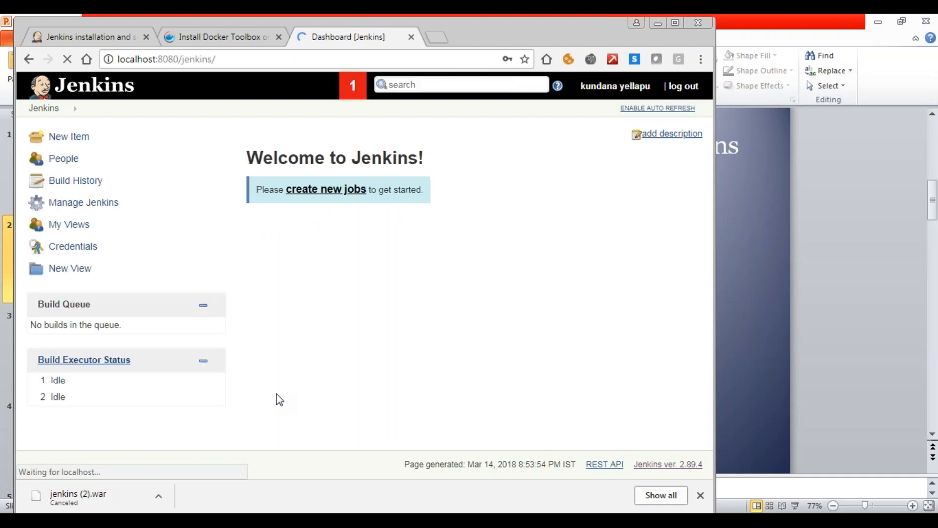
- Log out of Jenkins and close its browser tab
click(685, 86)
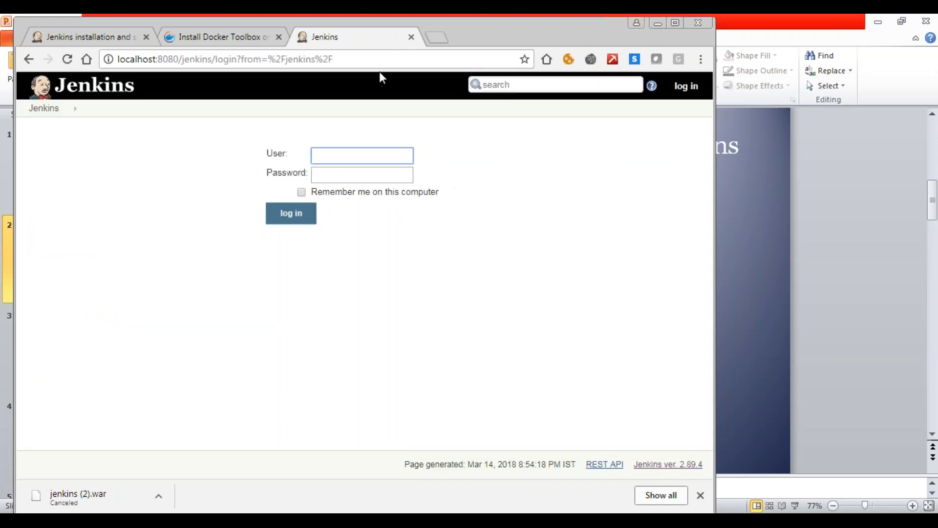
click(411, 37)
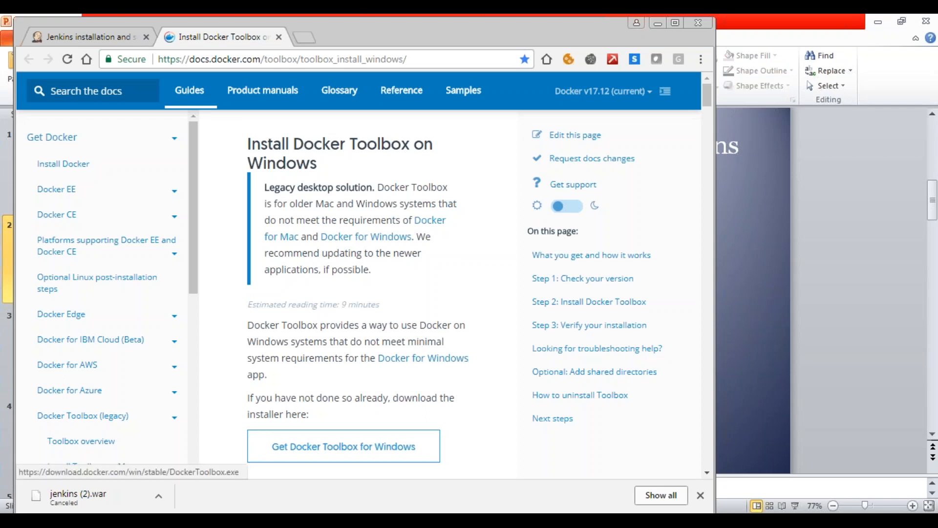
- Locate the DockerToolbox installer in the Downloads folder, check its file details, and close the Explorer window
click(102, 522)
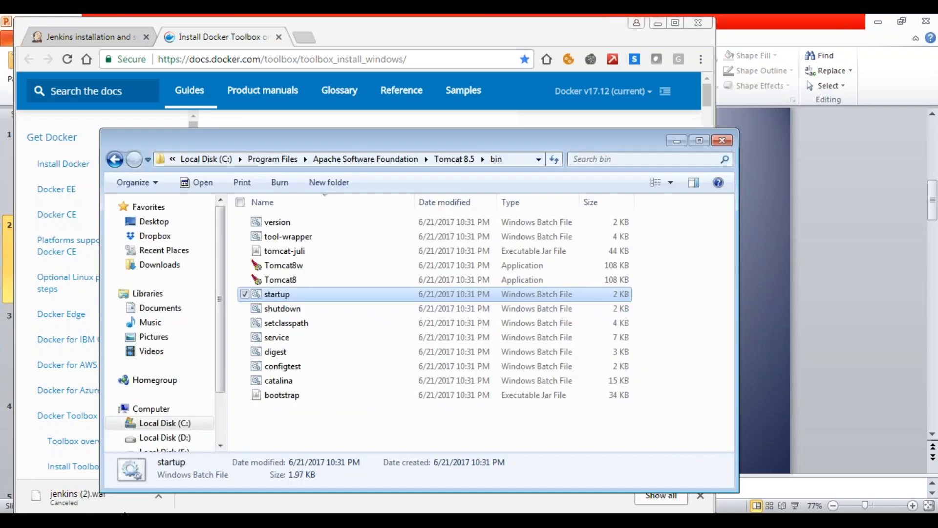
click(157, 266)
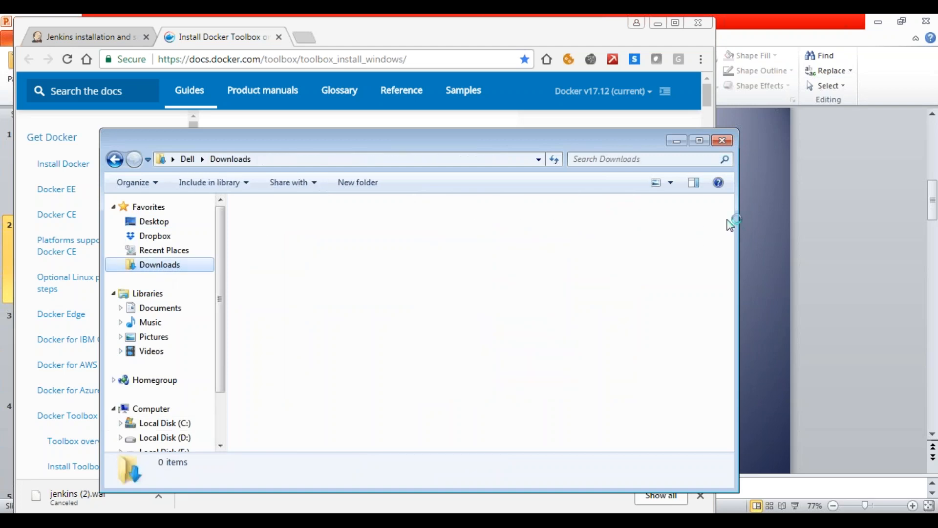
drag(727, 218, 733, 260)
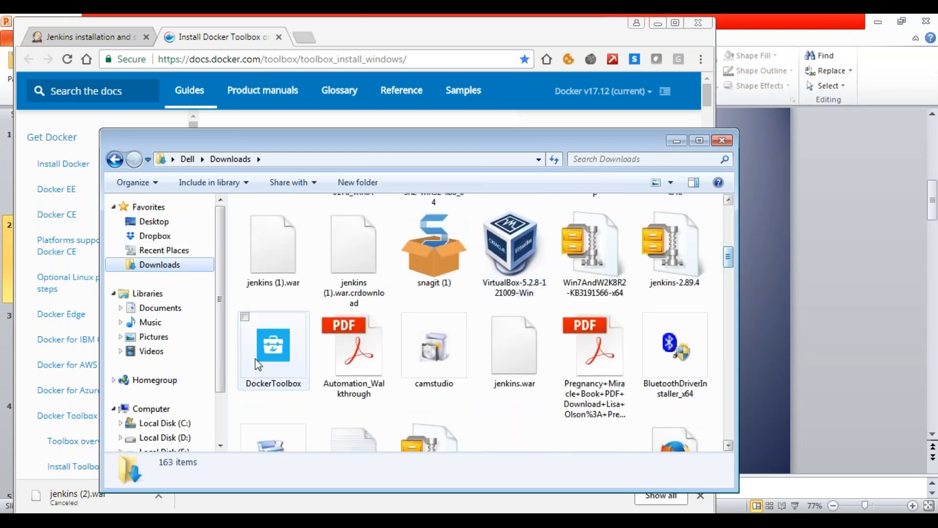
mouse_move(250, 359)
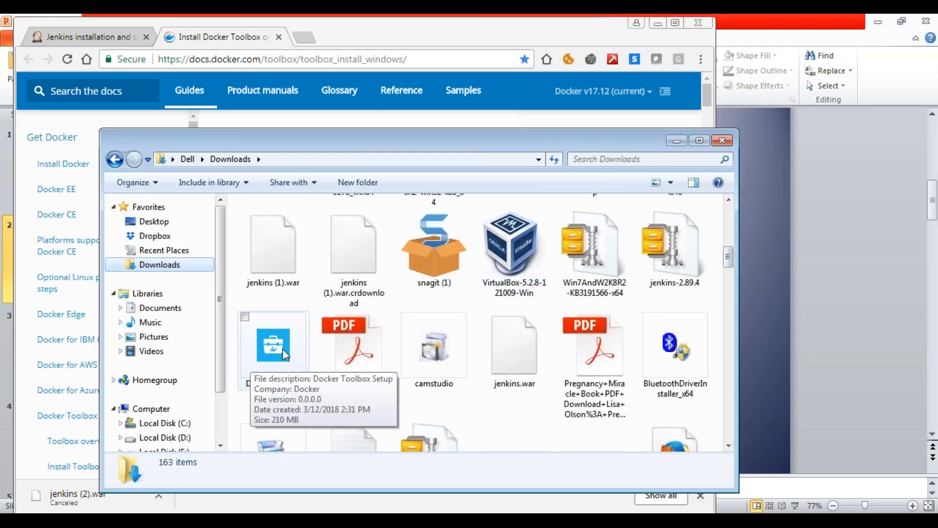
click(722, 143)
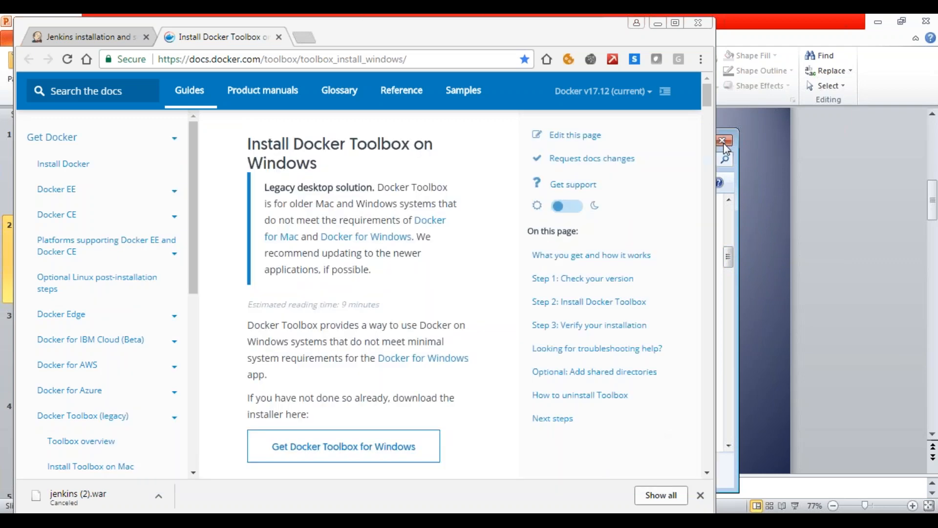
- Minimize the browser and Services windows and display slide 4, Running Jenkins in docker container, in PowerPoint
click(657, 24)
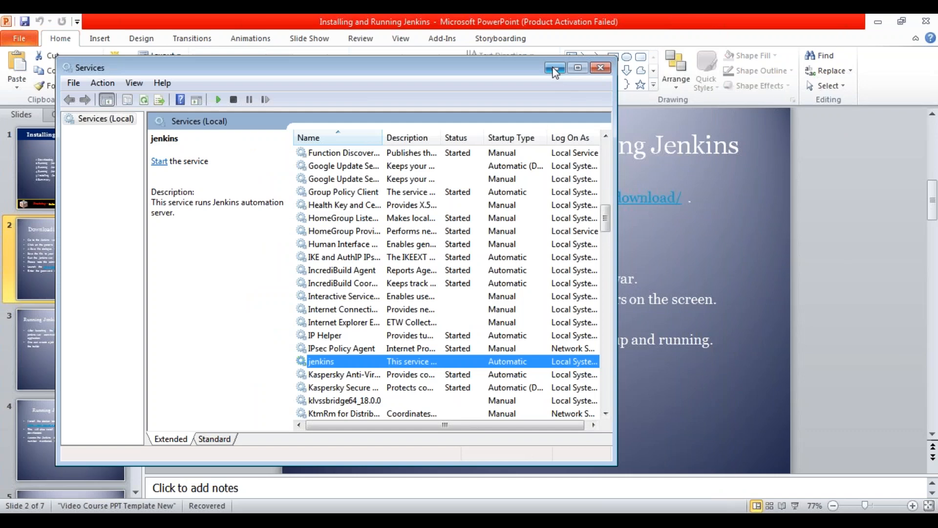
click(555, 69)
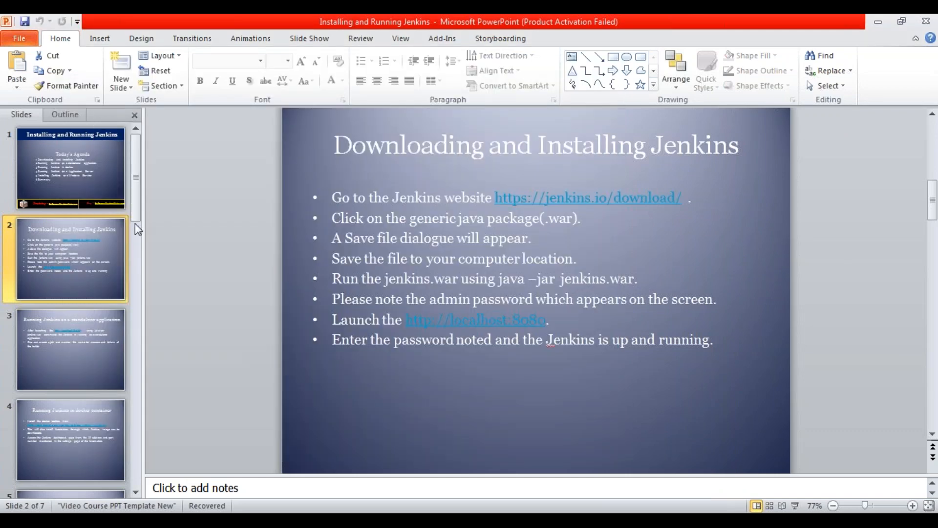
click(86, 414)
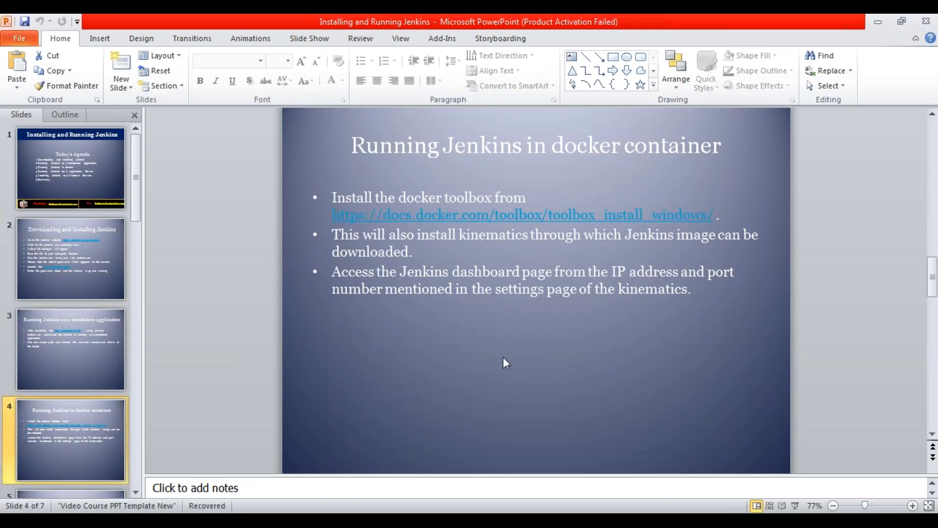
click(20, 522)
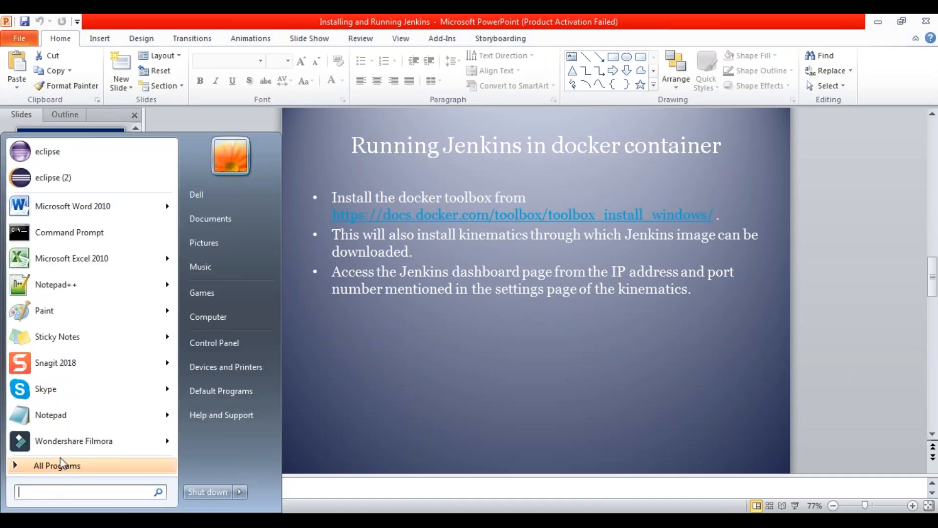
text(d)
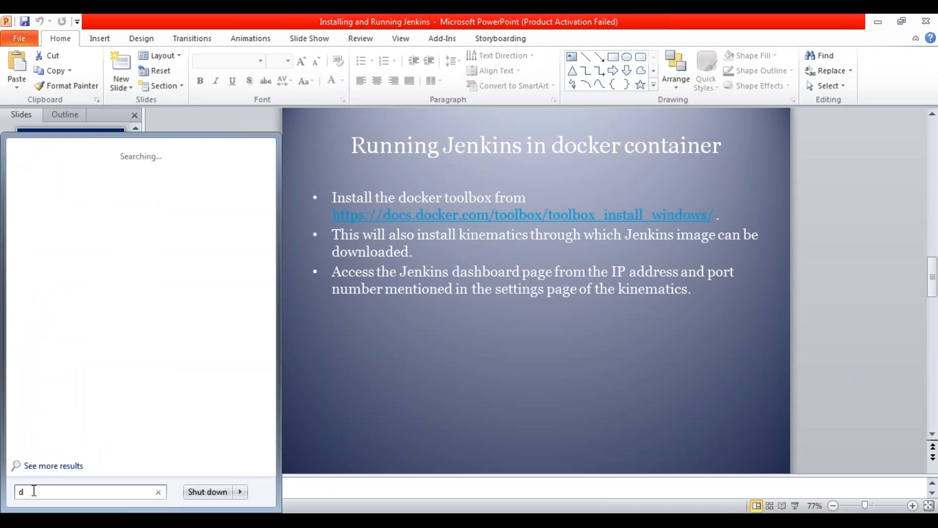
text(ocker)
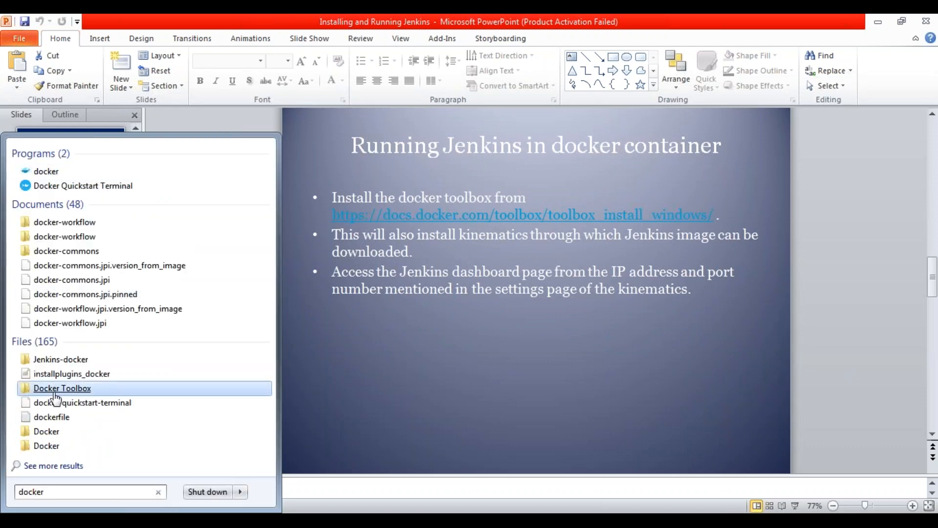
key(BackSpace)
key(BackSpace)
key(BackSpace)
key(BackSpace)
key(BackSpace)
key(BackSpace)
- Launch Kitematic (Alpha) from the Docker group of the installed programs
click(72, 474)
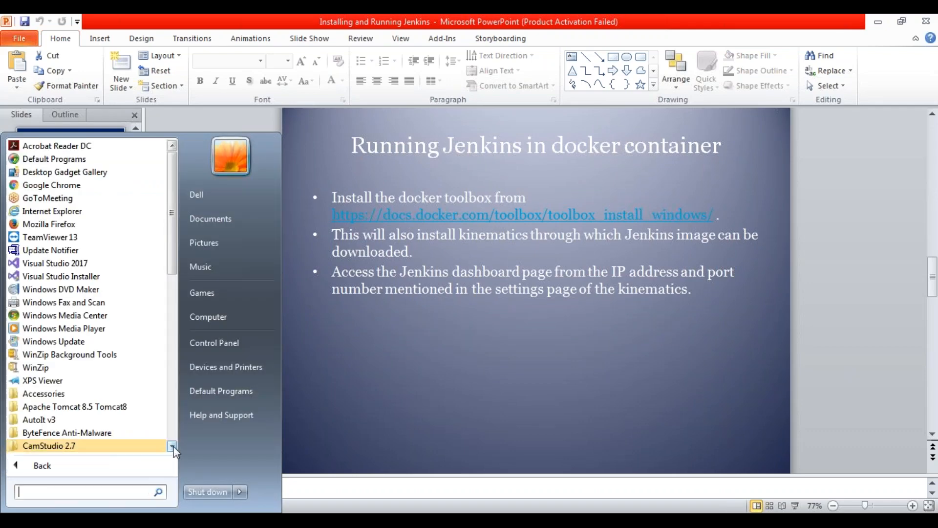
click(172, 446)
scroll(172, 446, down, 1)
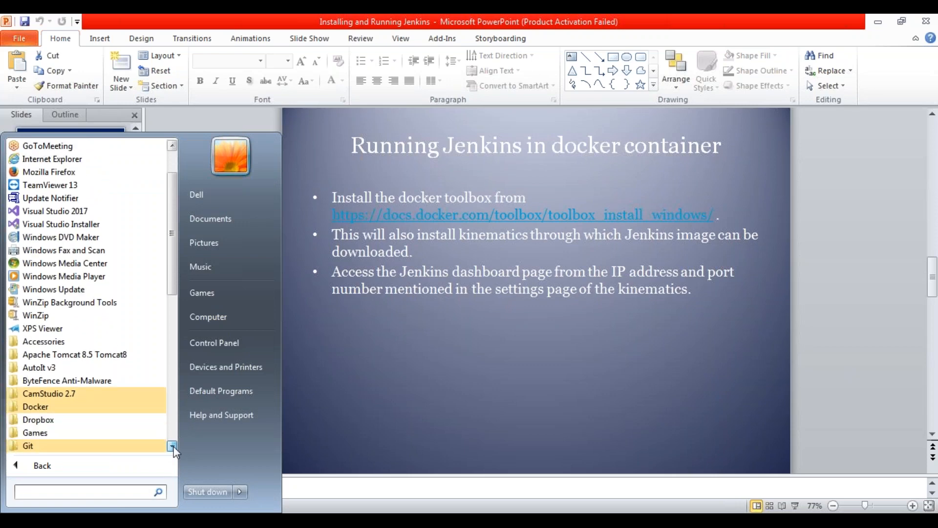
click(75, 409)
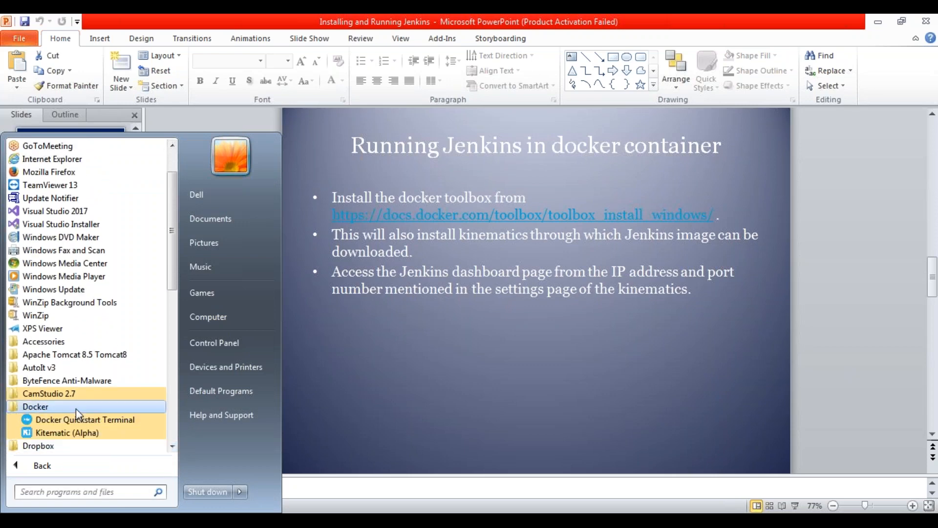
click(84, 433)
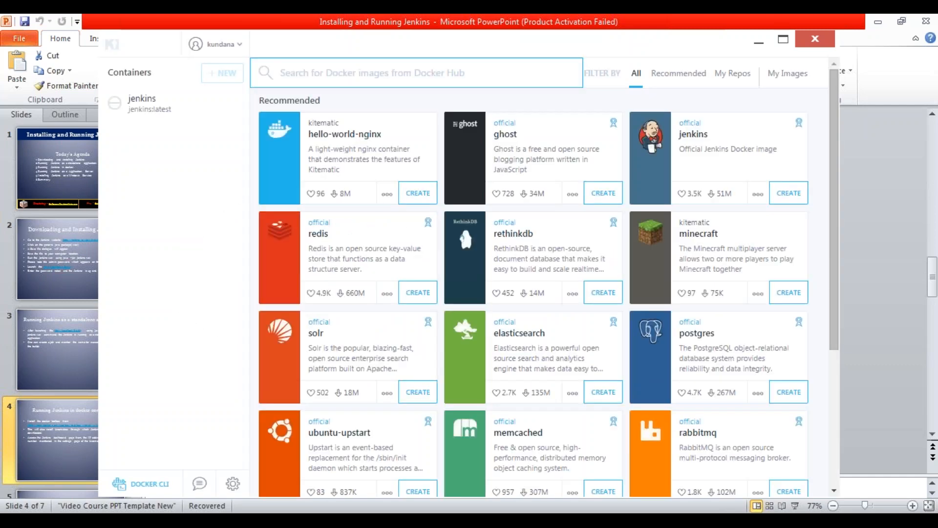
- Start the existing jenkins container in Kitematic and review its container logs from beginning to end
click(140, 112)
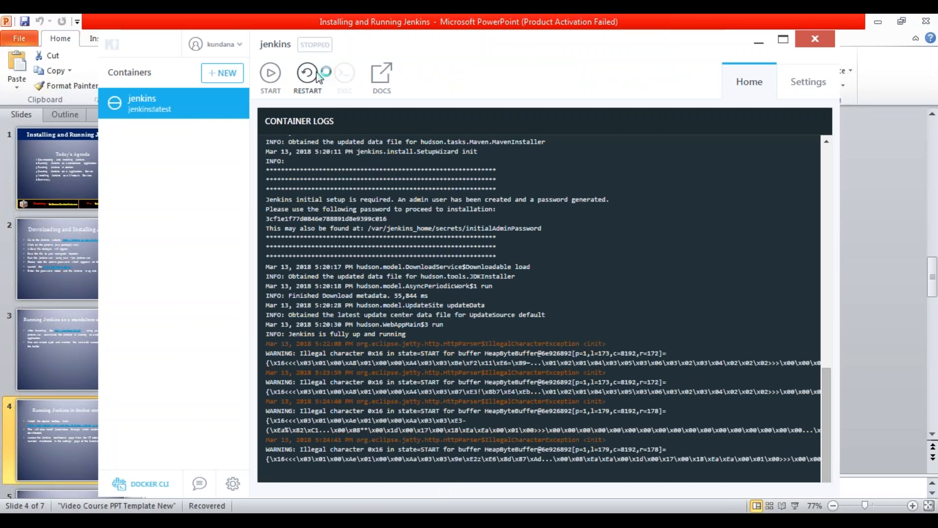
click(270, 78)
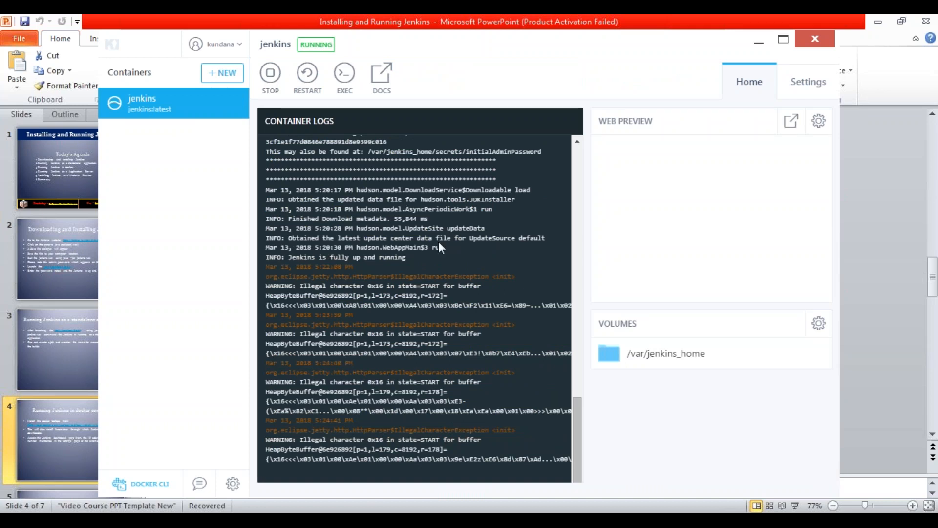
drag(577, 438, 539, 177)
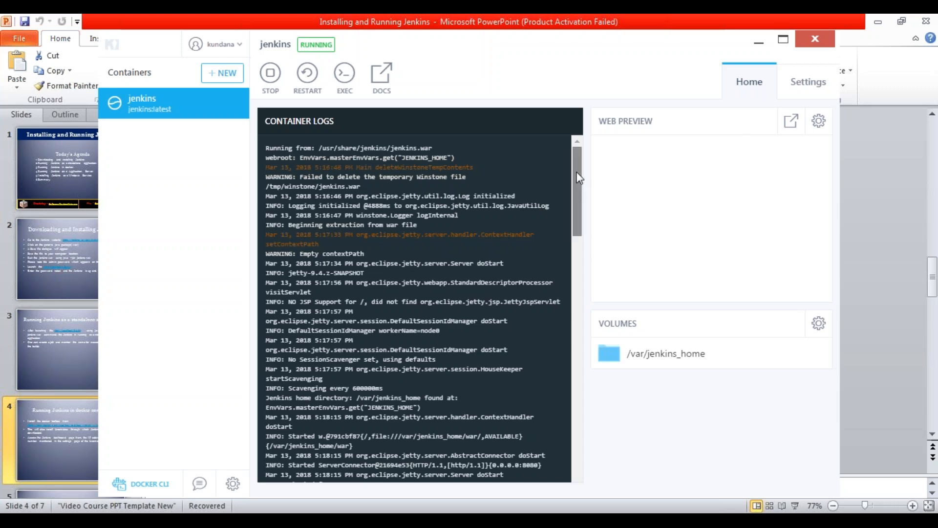
drag(579, 177, 630, 445)
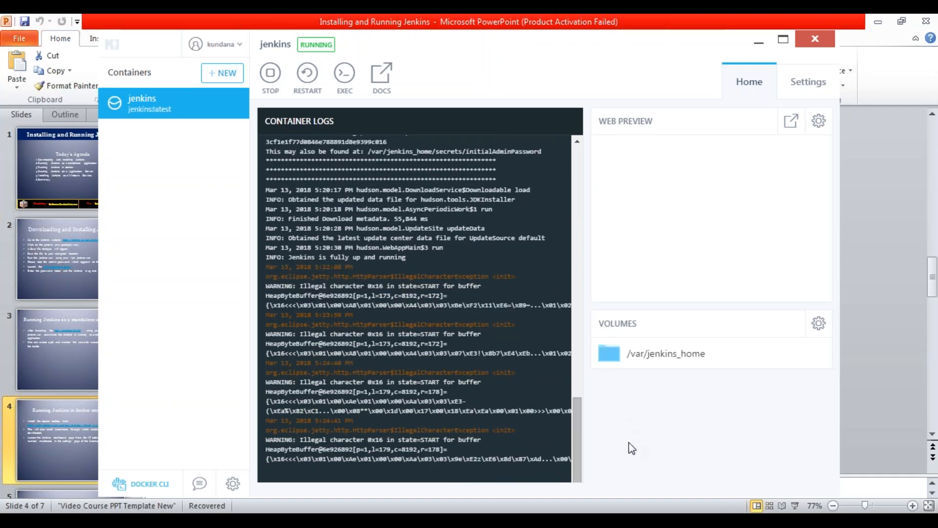
- Open the jenkins container's hostname and port settings in Kitematic to check the published IP and ports
click(795, 94)
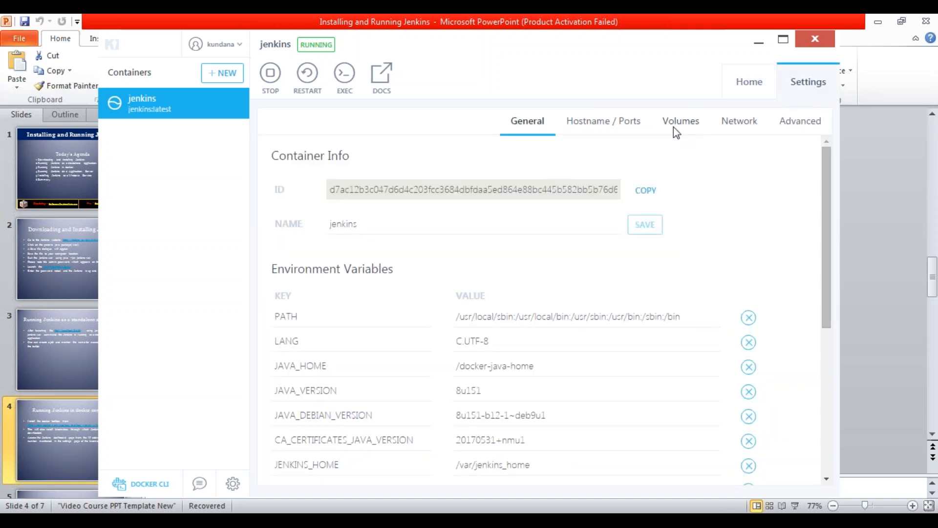
click(604, 125)
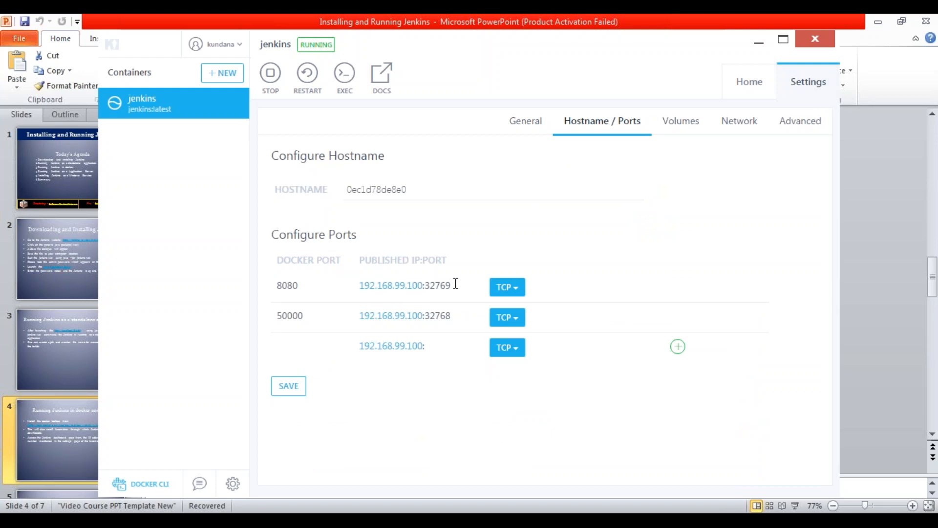
click(207, 519)
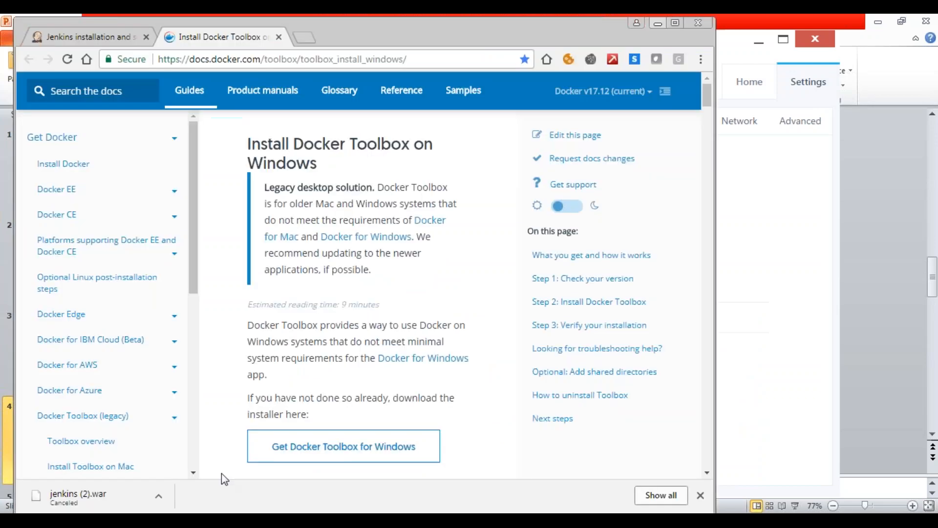
click(304, 38)
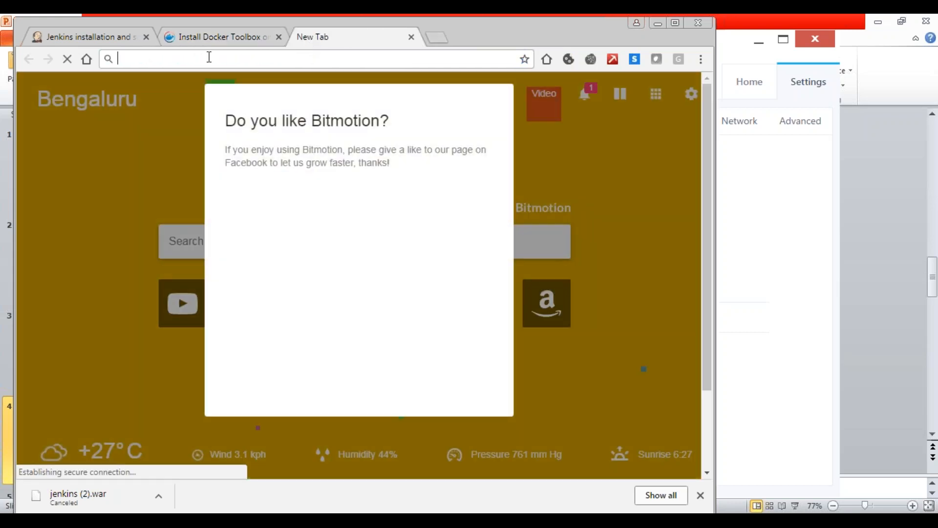
click(209, 57)
text(http)
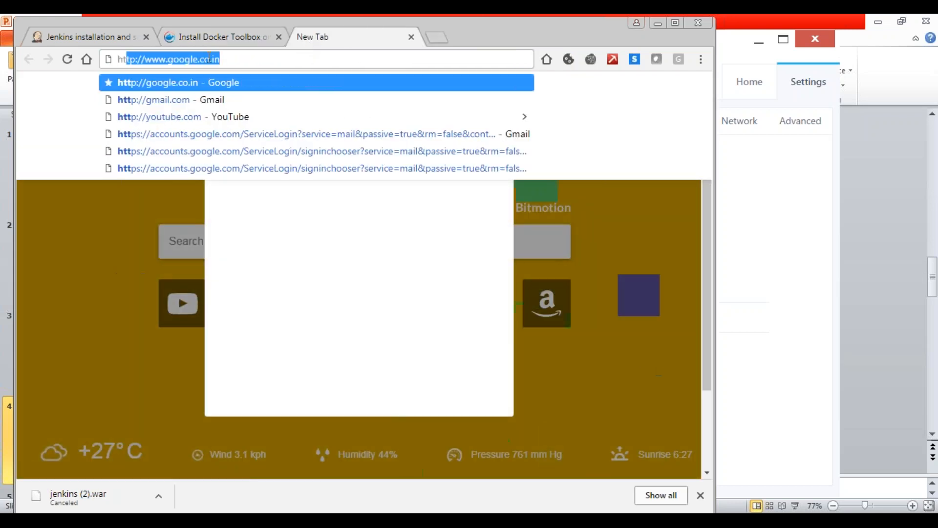
text(://)
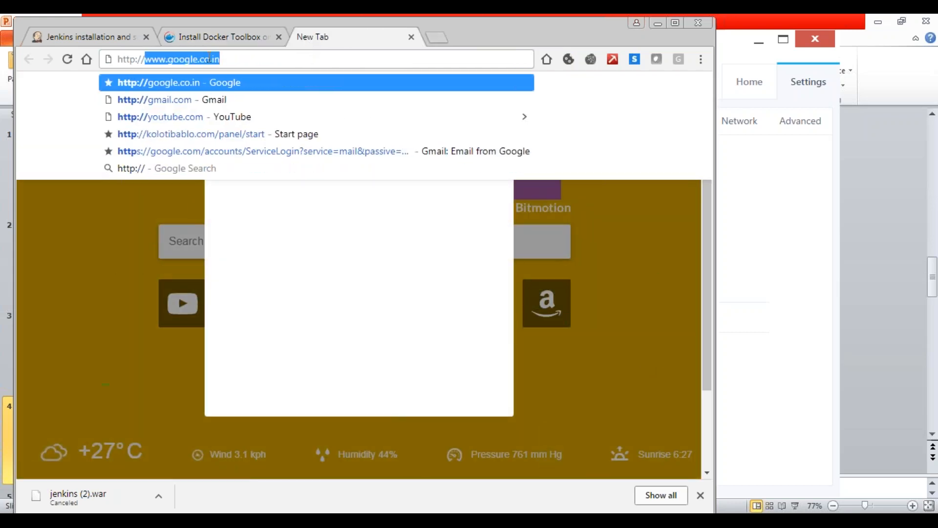
text(192.168.99.100:32771)
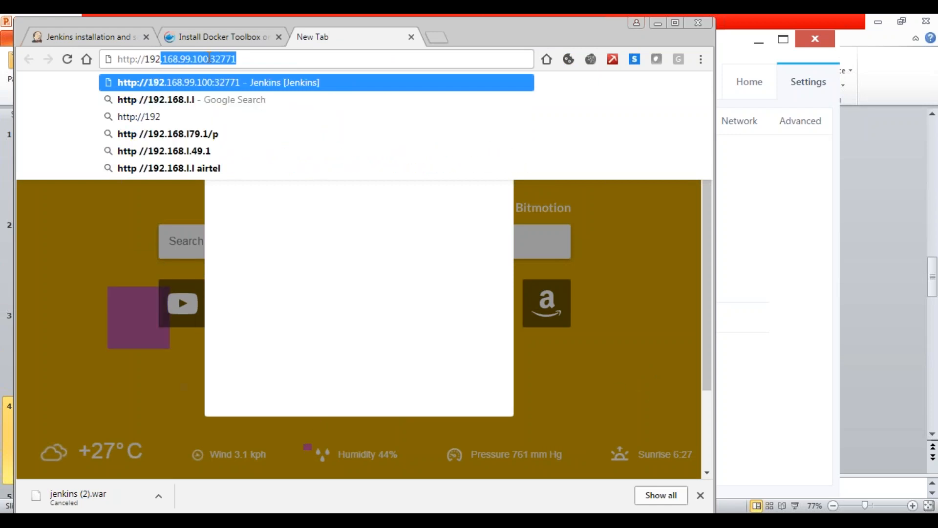
key(End)
key(BackSpace)
key(BackSpace)
key(BackSpace)
key(BackSpace)
key(BackSpace)
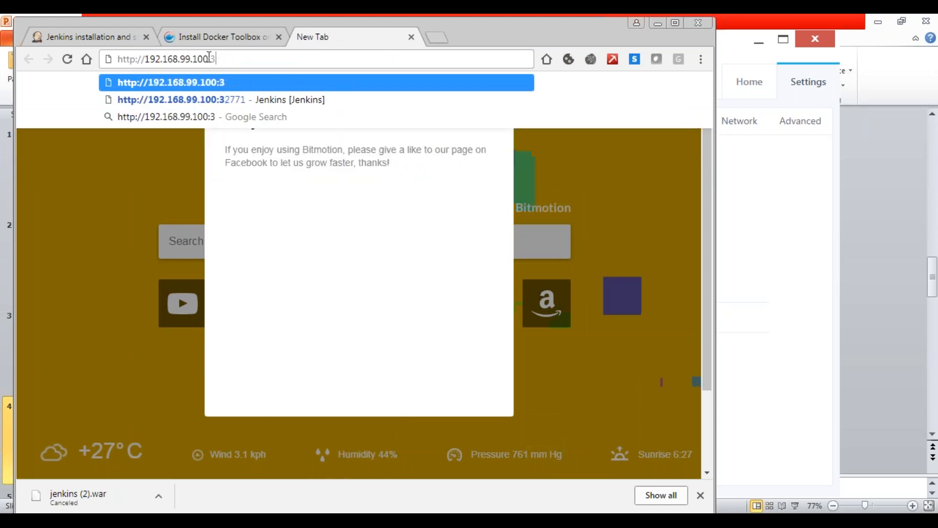
click(658, 23)
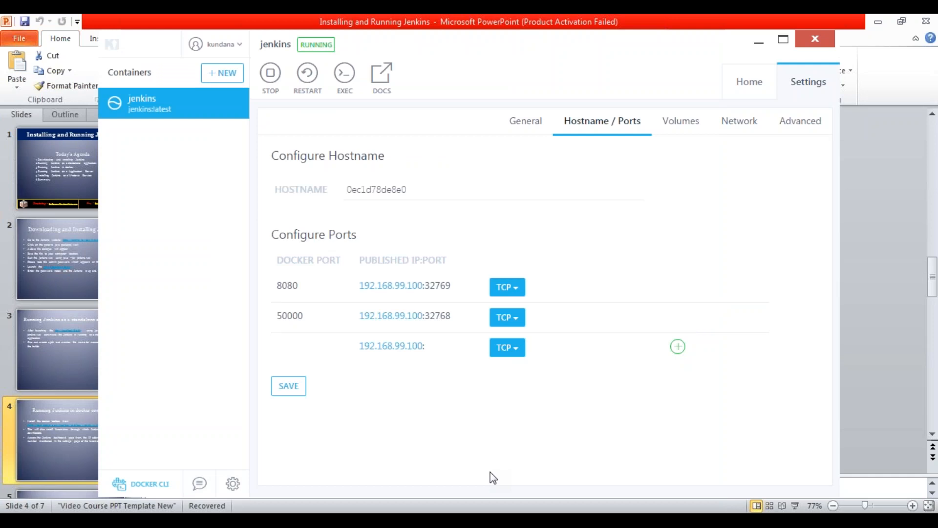
click(147, 520)
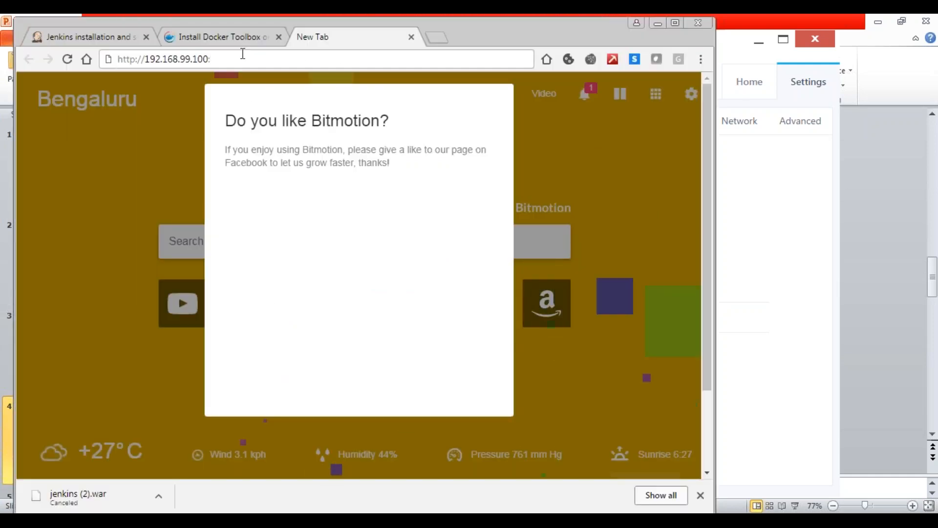
text(32769)
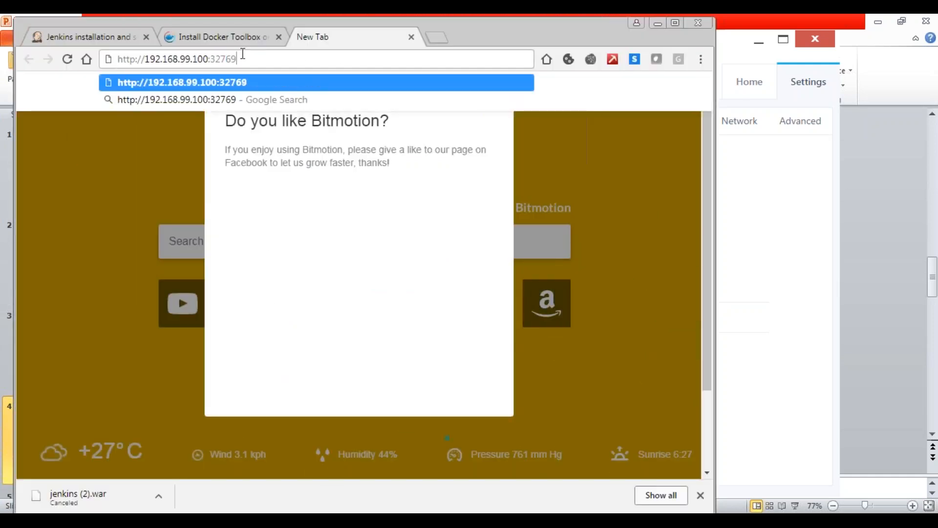
key(Return)
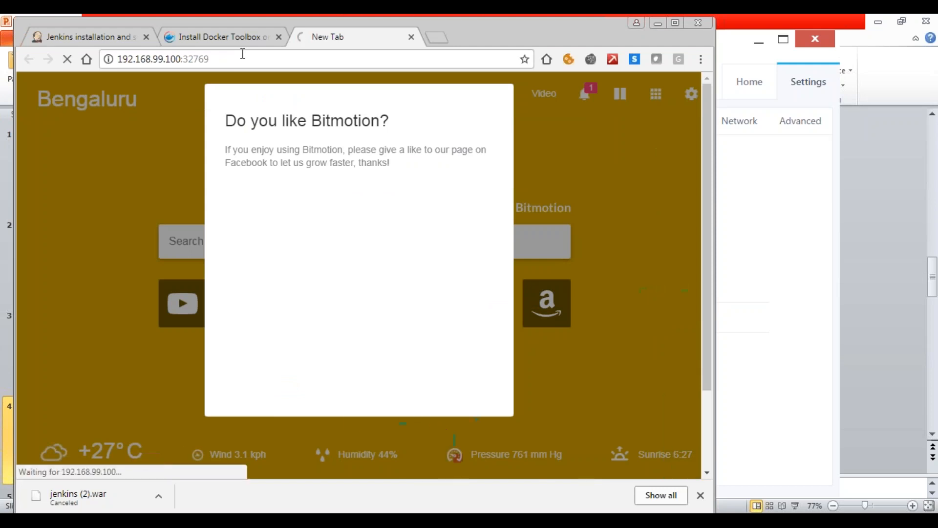